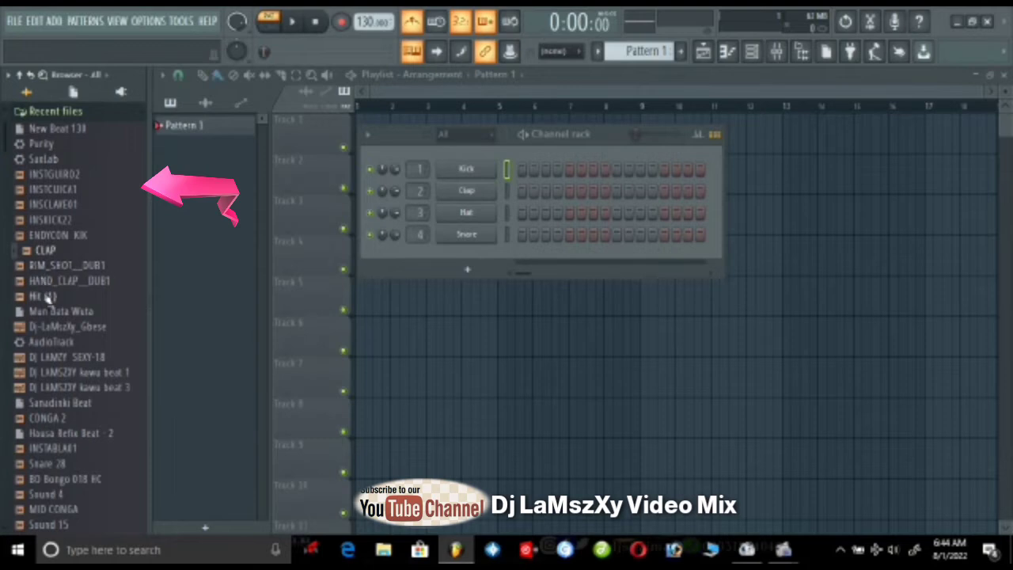
Step: Replace the Kick channel's sample with Hit (1) and the Clap channel's sample with CLAP from the recent files
click(46, 297)
drag(49, 297, 59, 299)
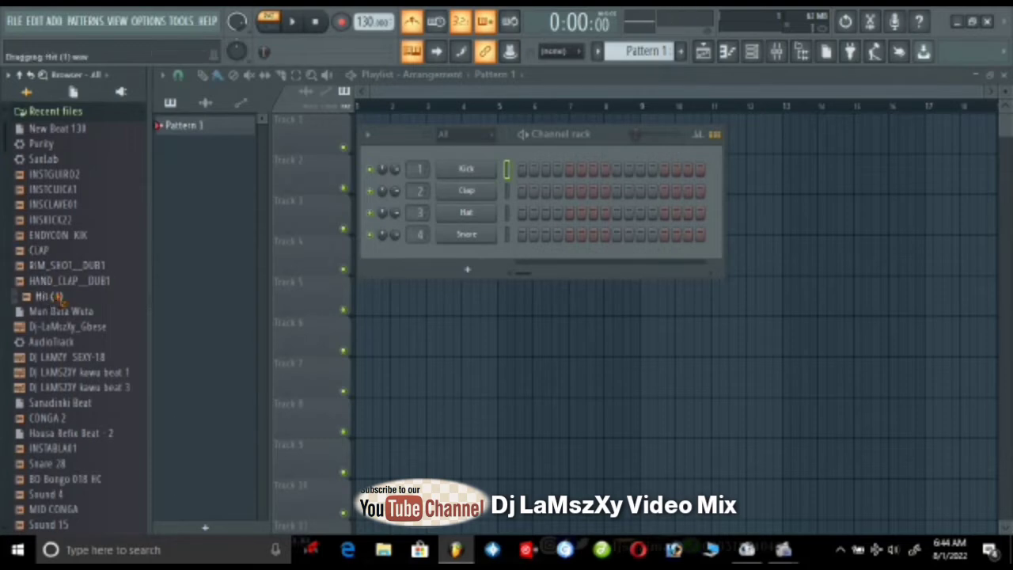
drag(123, 282, 468, 170)
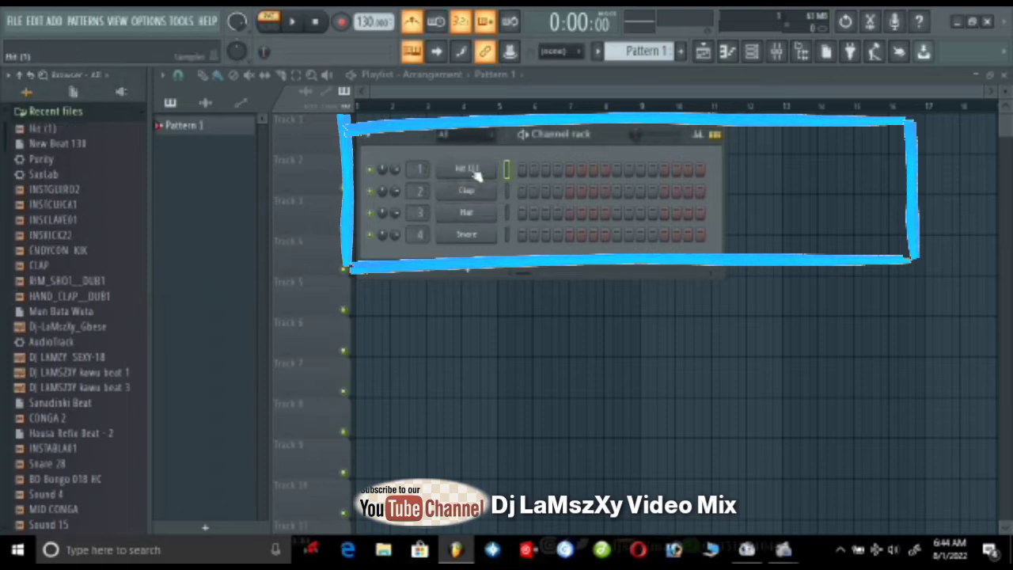
click(44, 266)
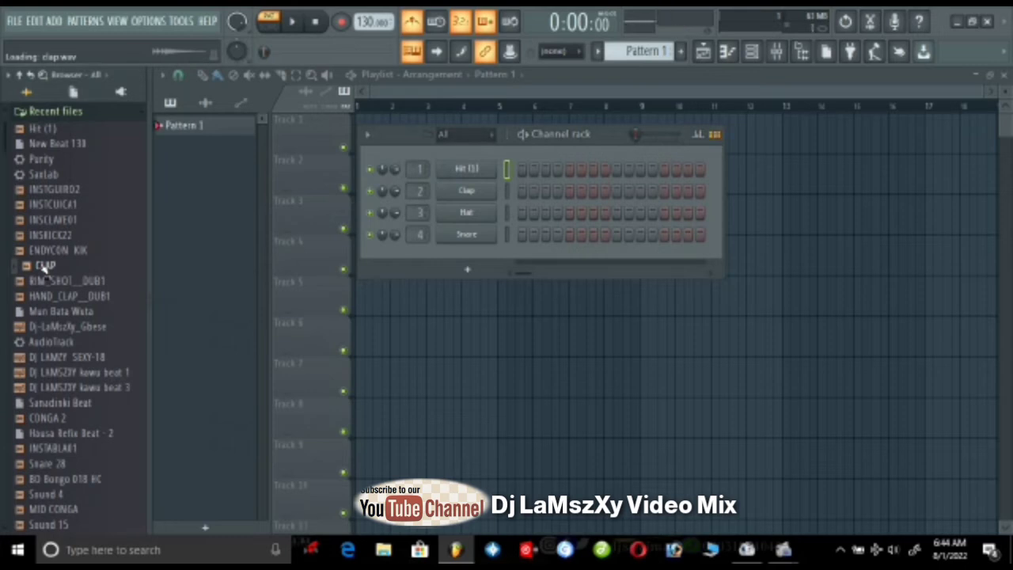
drag(40, 269, 471, 198)
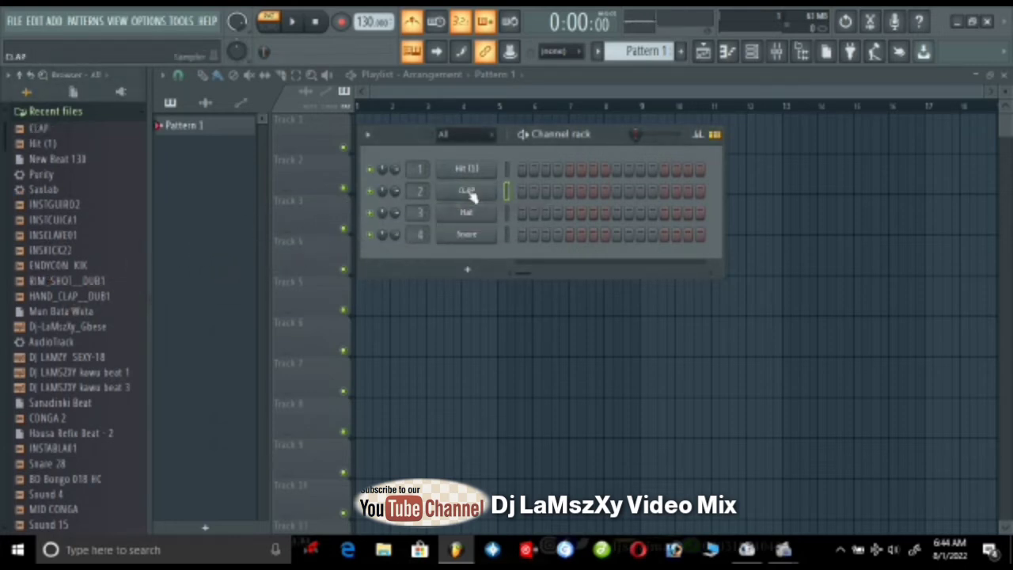
Step: Replace the Hat channel's sample with INSKICK22 and the Snare channel's sample with INSCLAVE01
click(57, 236)
click(52, 250)
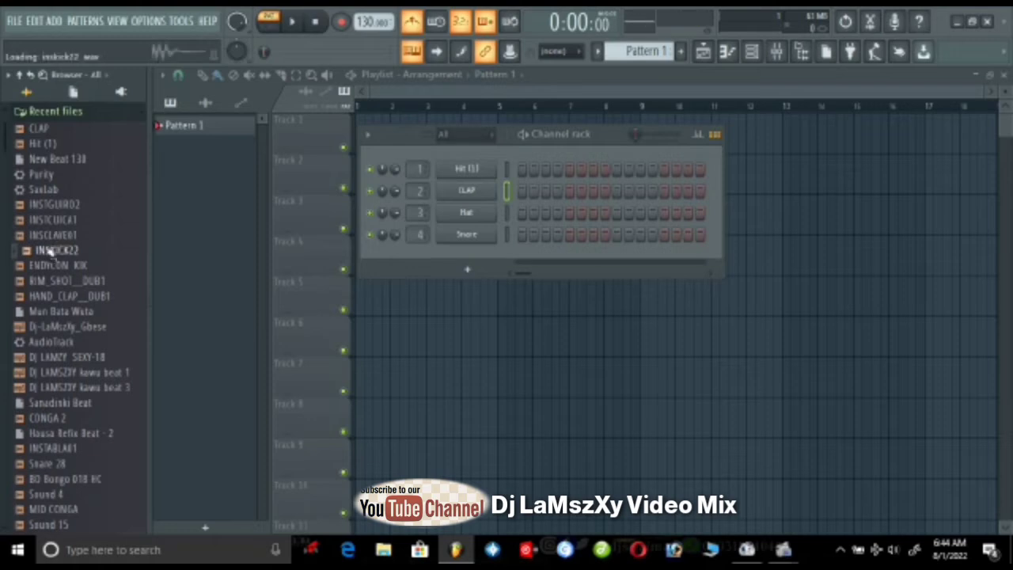
drag(49, 252, 474, 214)
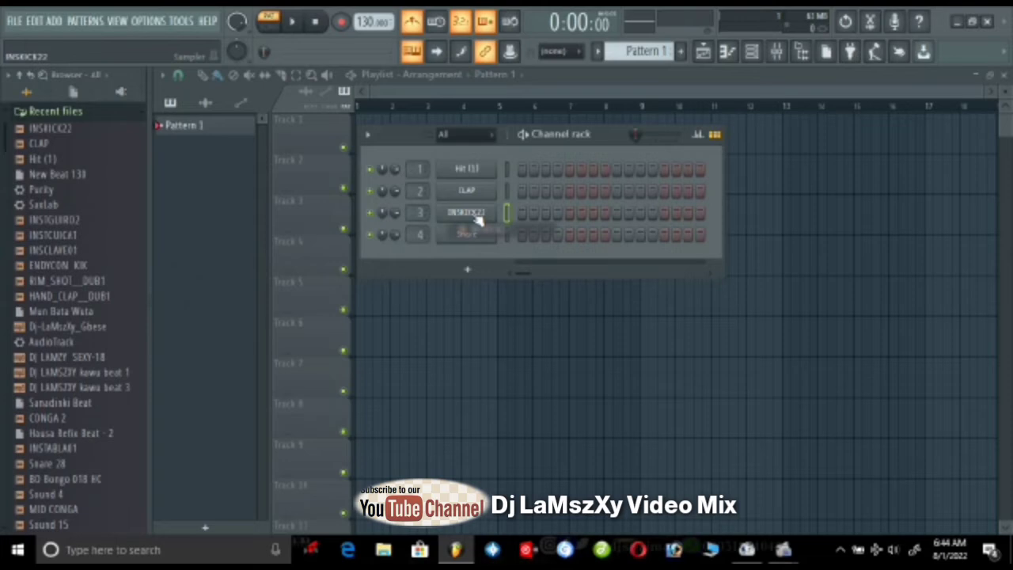
click(35, 236)
click(45, 250)
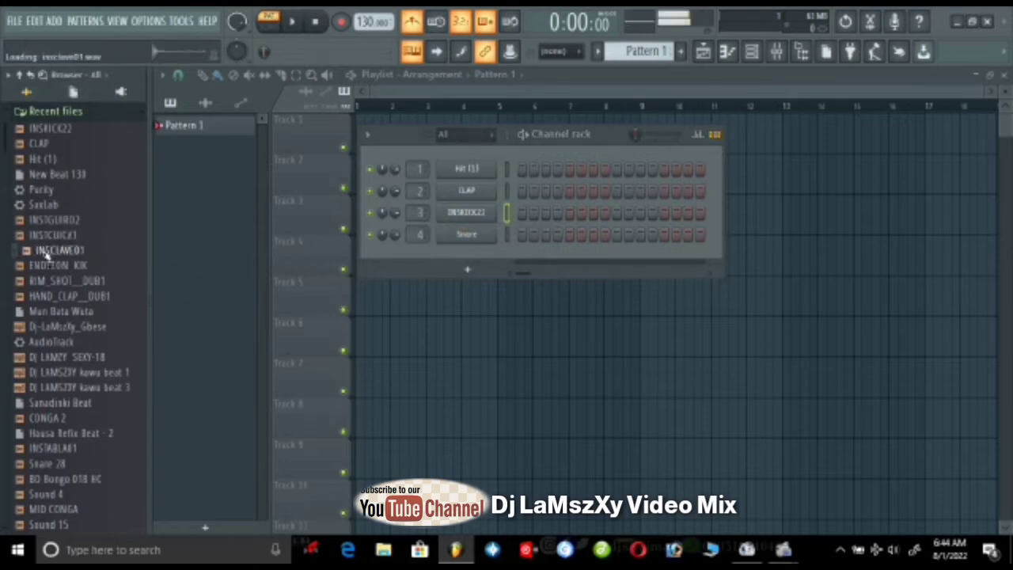
drag(45, 252, 468, 236)
Step: Preview recent percussion samples and add INSTCUICA1 and Snare 28 as new channels below INSCLAVE01
click(66, 253)
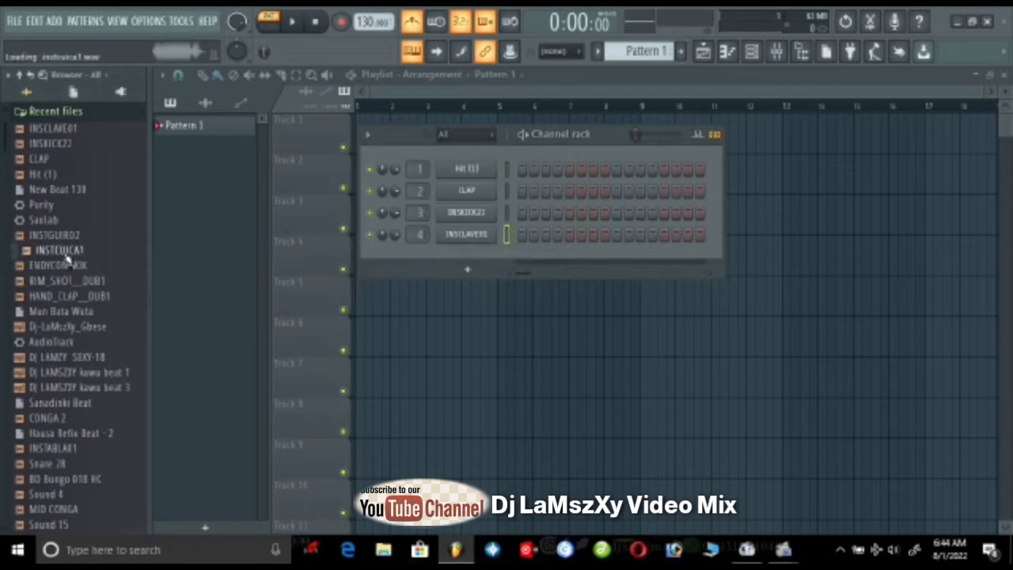
drag(66, 255, 468, 261)
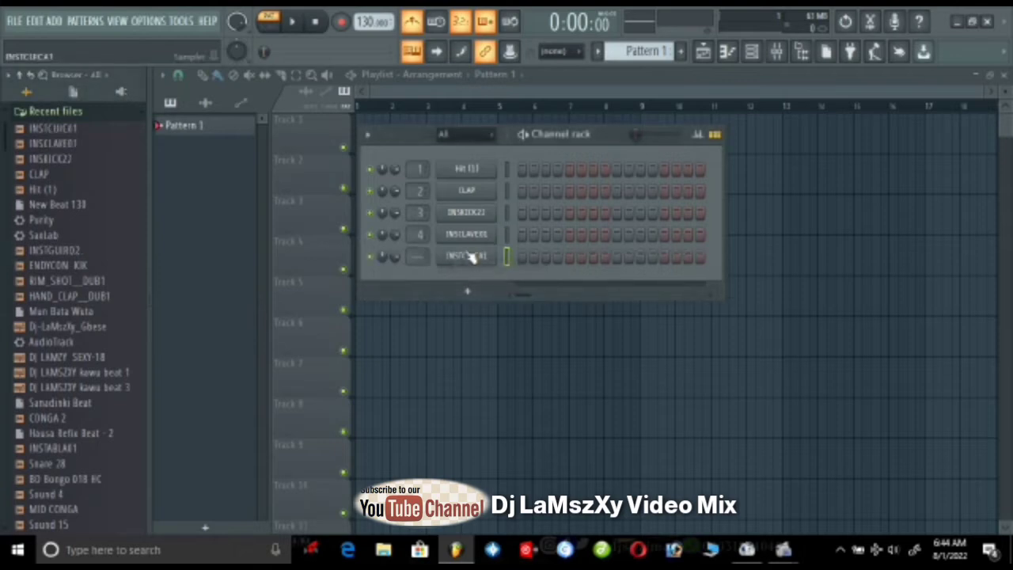
click(69, 251)
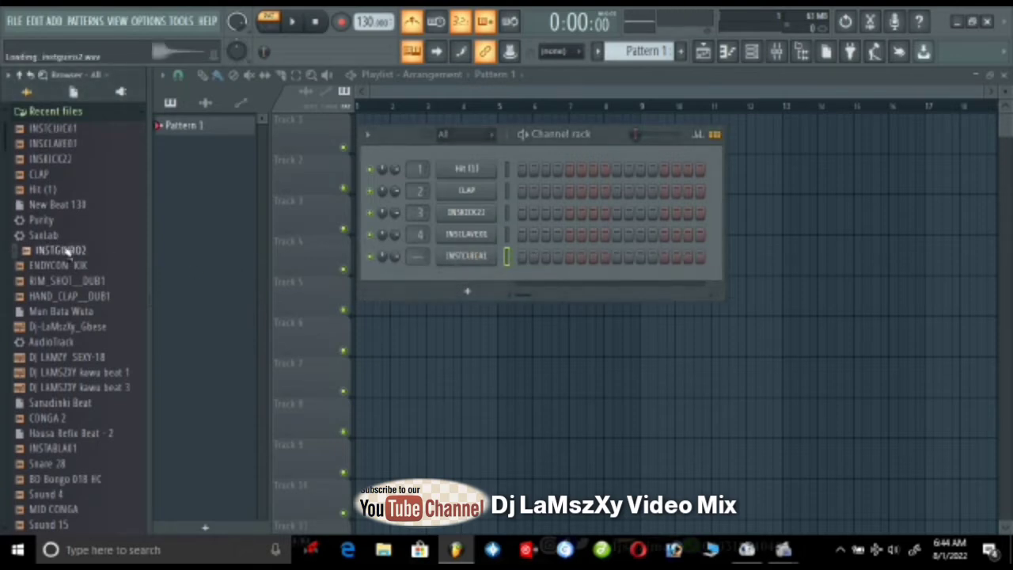
click(49, 159)
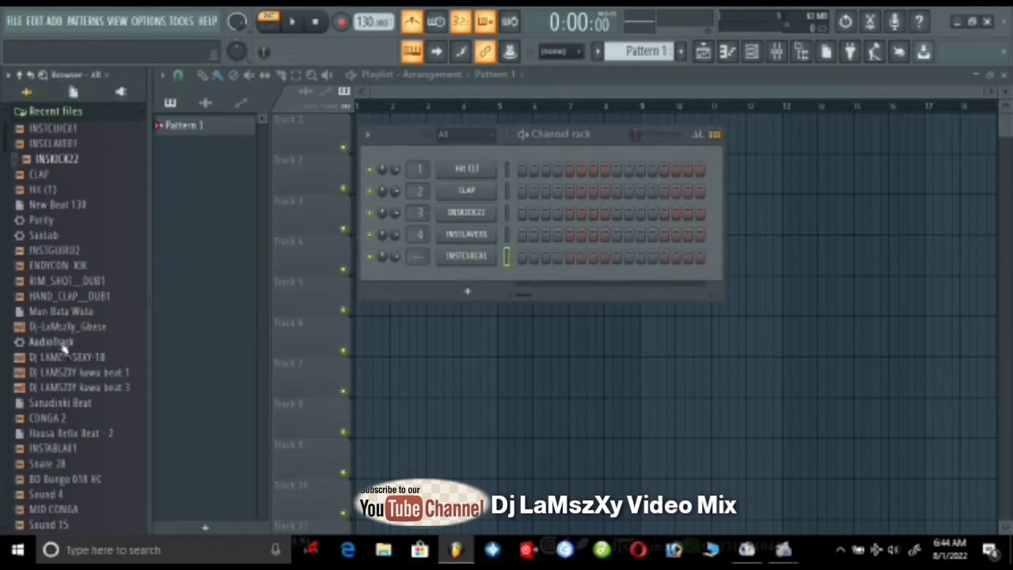
click(55, 295)
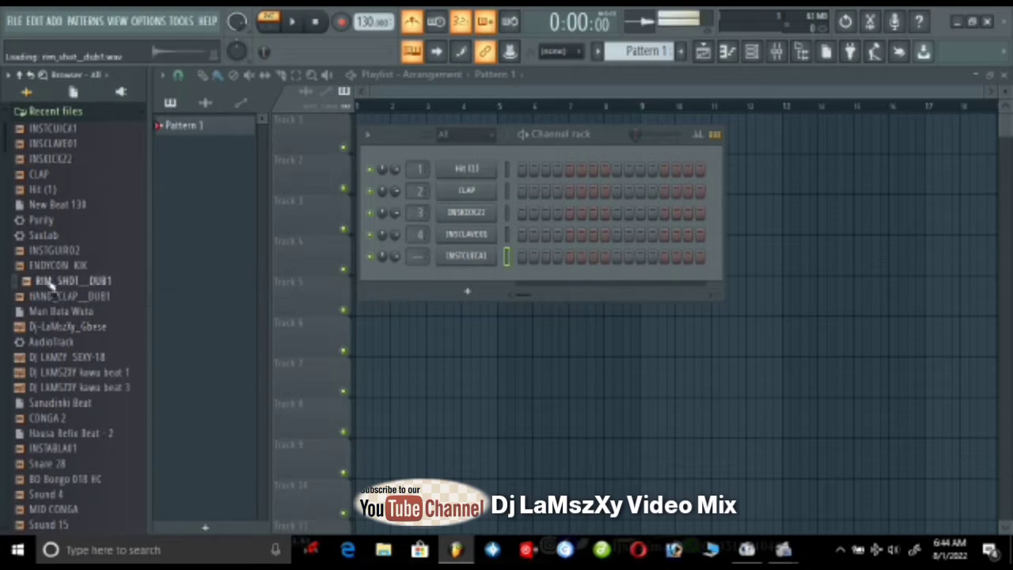
click(60, 465)
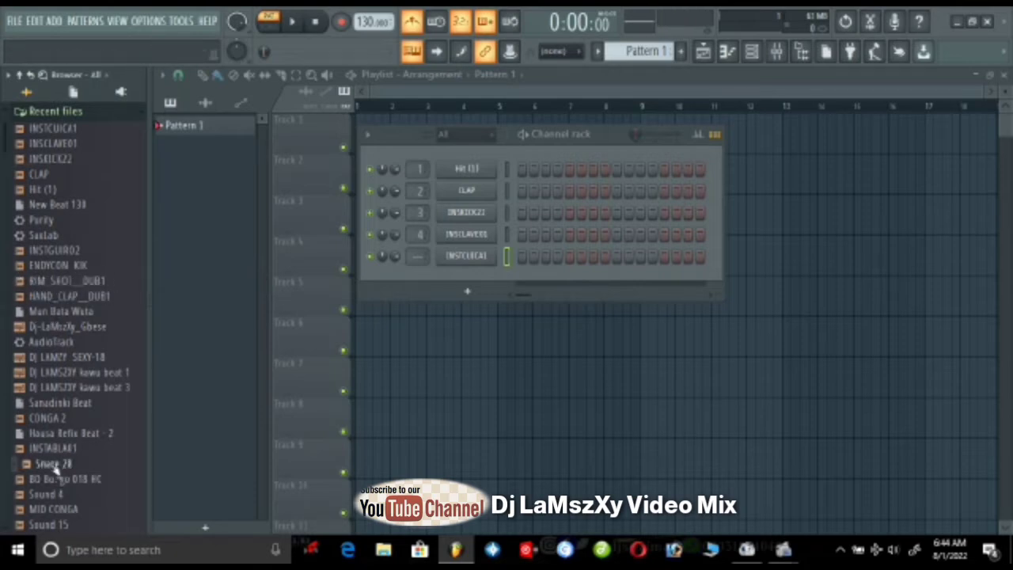
click(59, 479)
drag(51, 465, 473, 282)
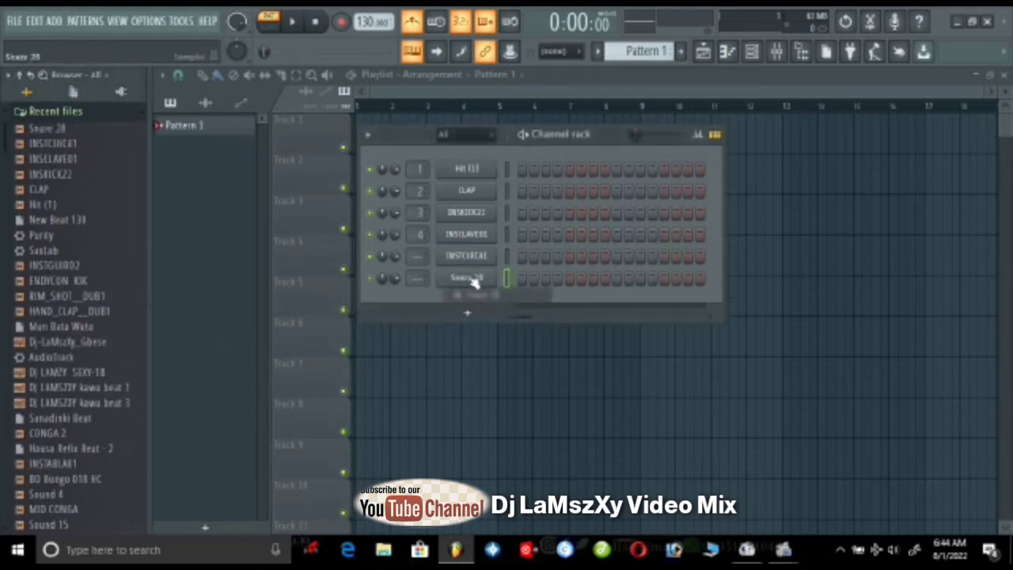
Step: Preview INSTABLA01 and BO Bongo 01B HC, and add CONGA 2 as a new channel below Snare 28
click(49, 464)
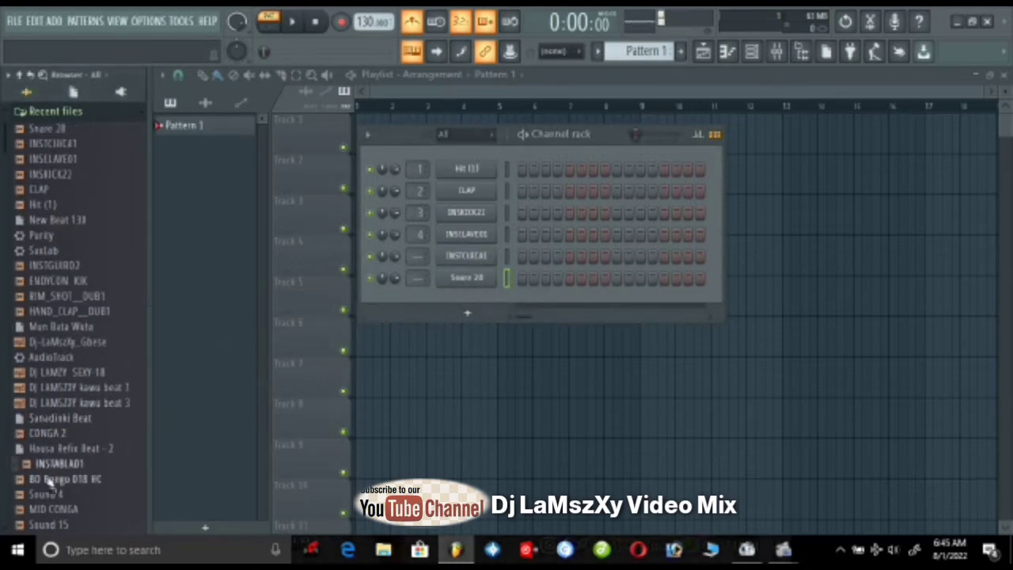
click(49, 479)
click(47, 435)
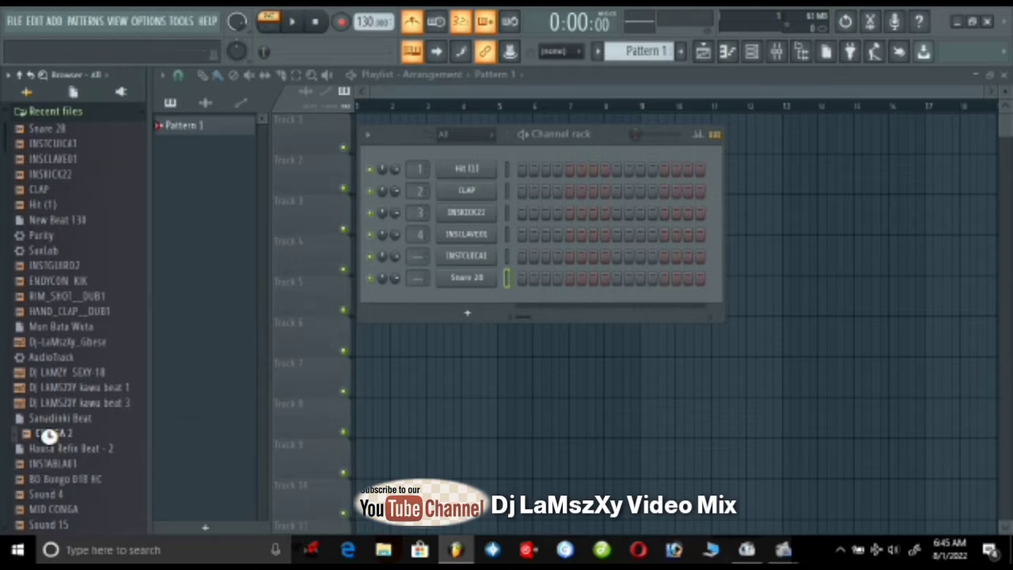
drag(47, 438, 467, 303)
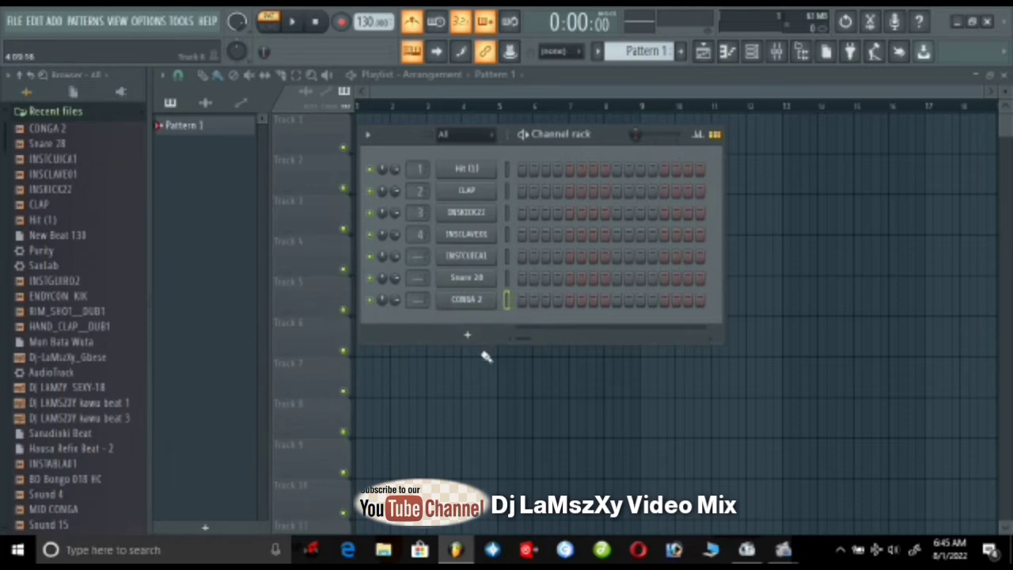
Step: Route INSTCUICA1, Snare 28 and CONGA 2 to mixer tracks 5, 6 and 7 respectively
scroll(419, 255, up, 3)
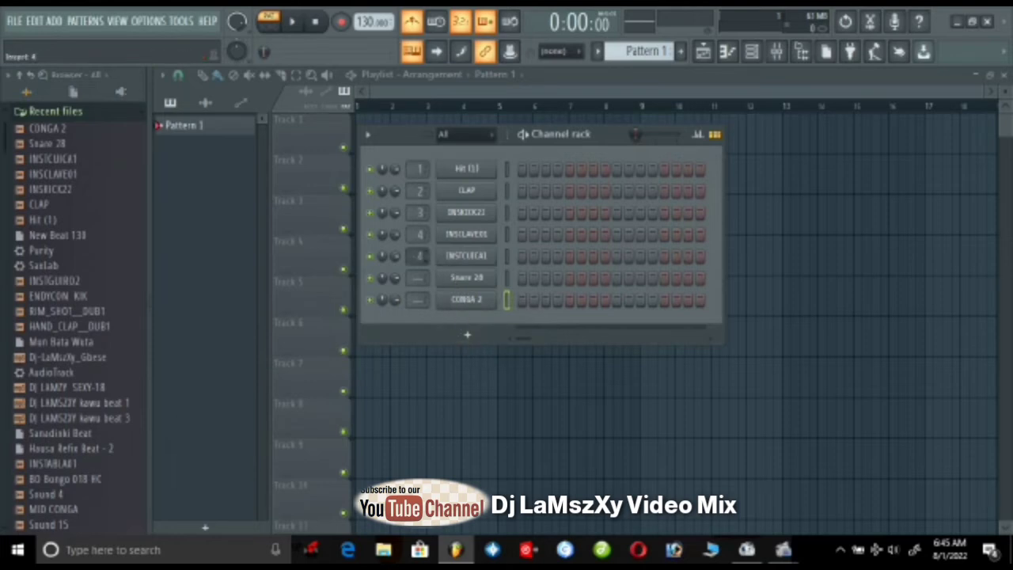
scroll(419, 277, up, 6)
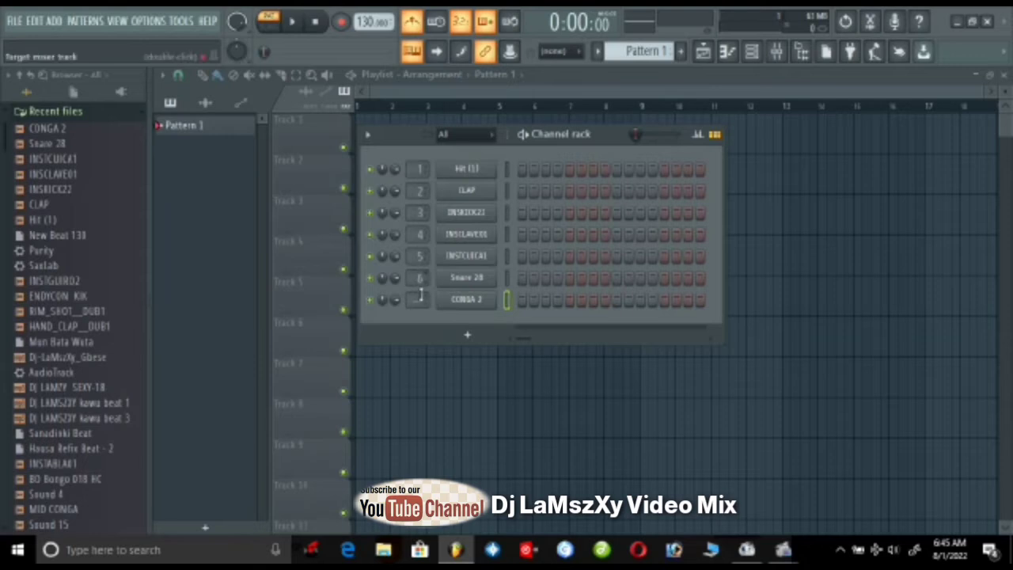
scroll(420, 299, up, 5)
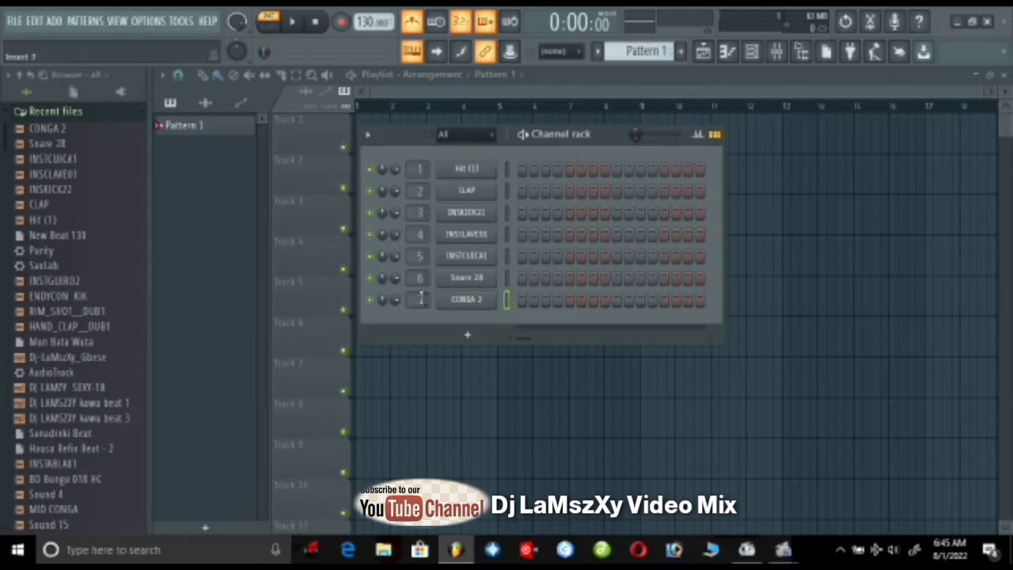
Step: Preview more recent conga, bottle and hat samples, and add MA SunWorship Perc as a new channel below CONGA 2
click(39, 509)
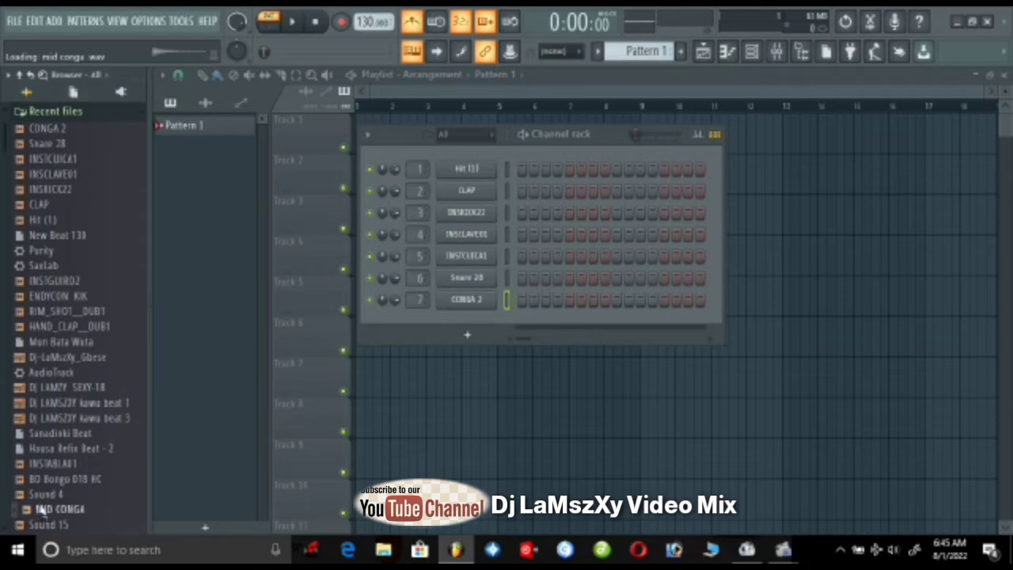
click(52, 525)
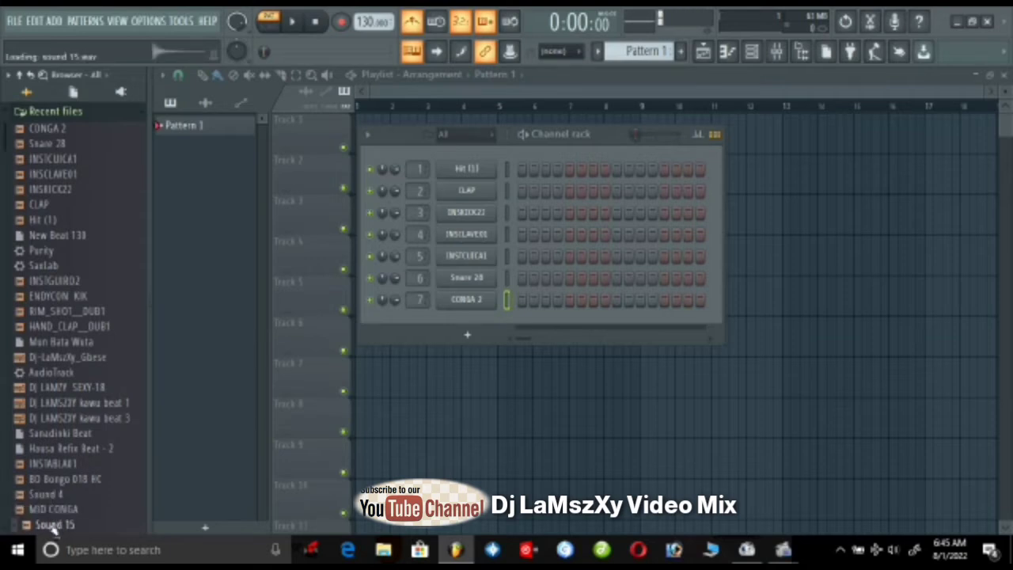
scroll(48, 443, down, 4)
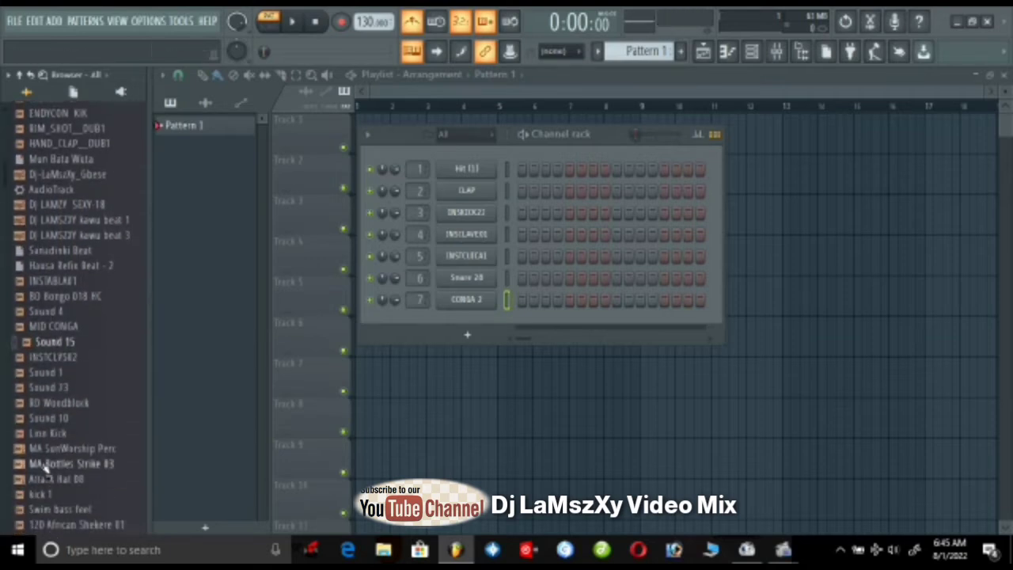
click(35, 437)
click(49, 449)
click(53, 463)
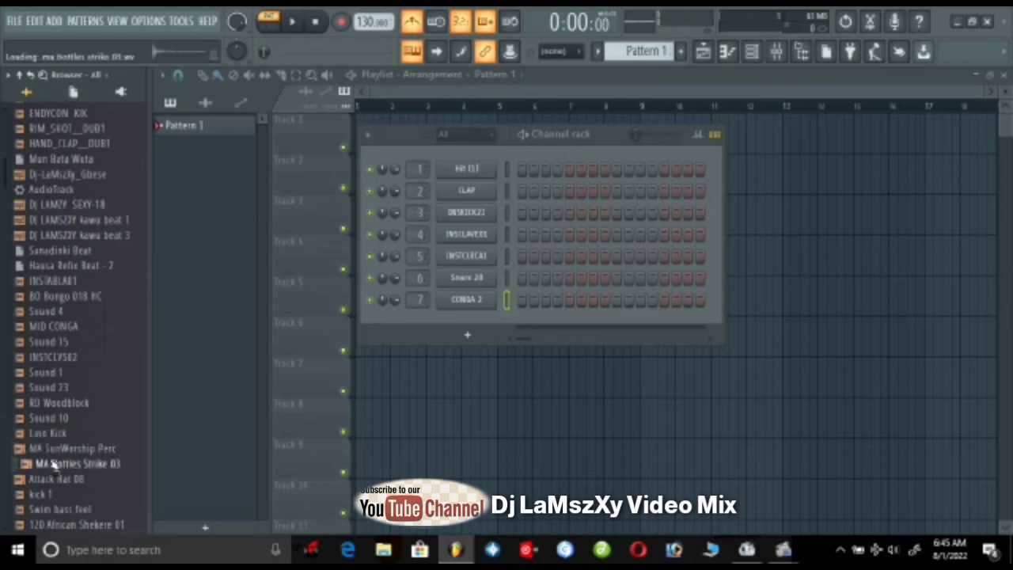
click(46, 450)
click(48, 479)
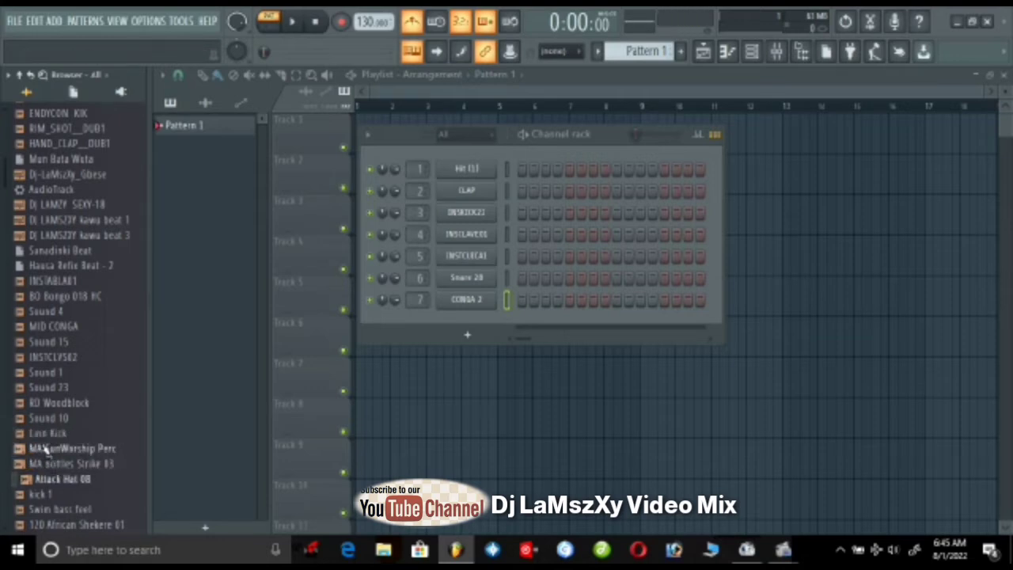
drag(46, 449, 467, 340)
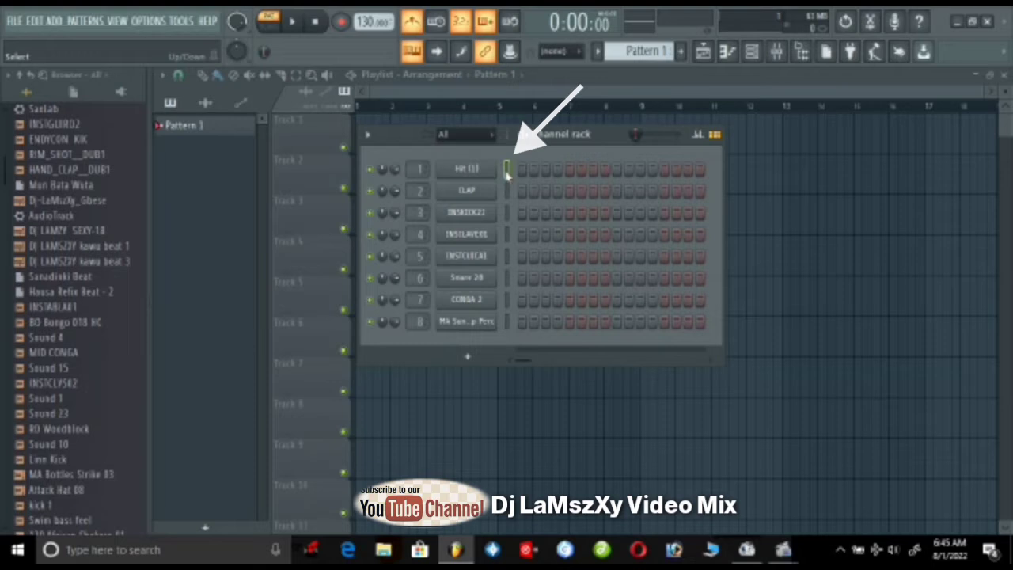
Step: Select only the Hit (1) channel and play test notes on it from the computer keyboard
click(507, 171)
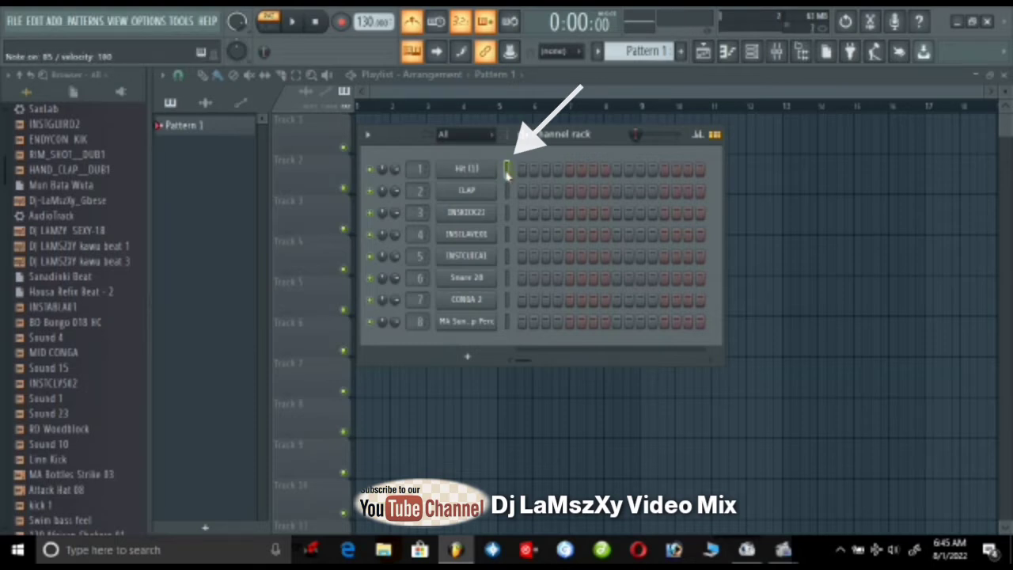
click(507, 171)
click(507, 171)
click(507, 171)
key(q)
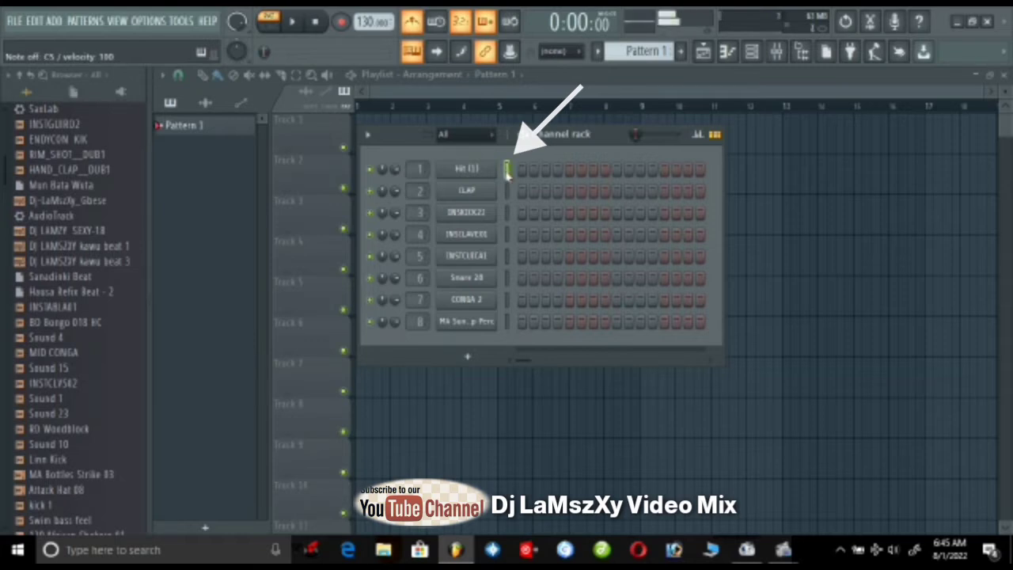
key(q)
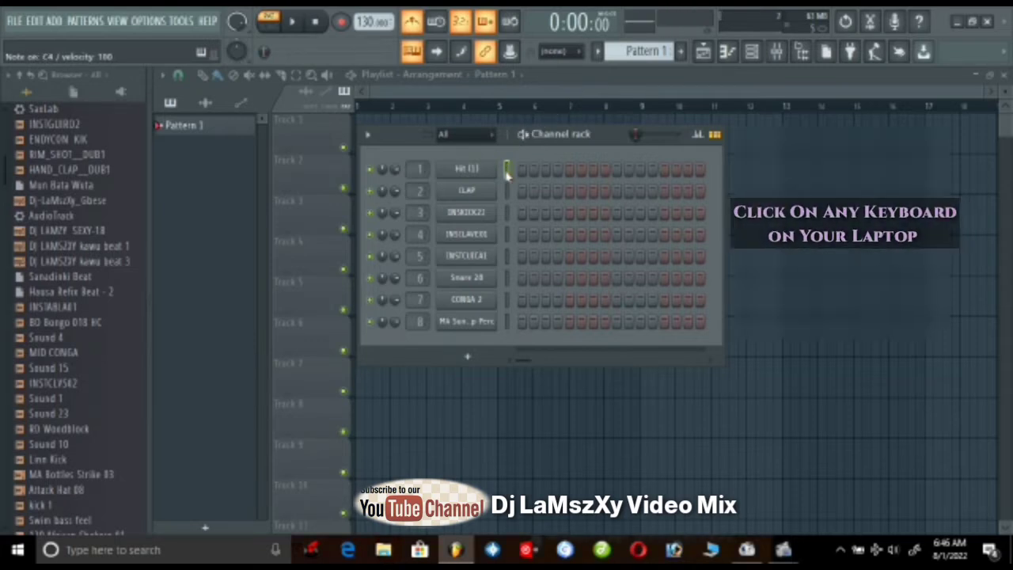
key(q)
key(q)
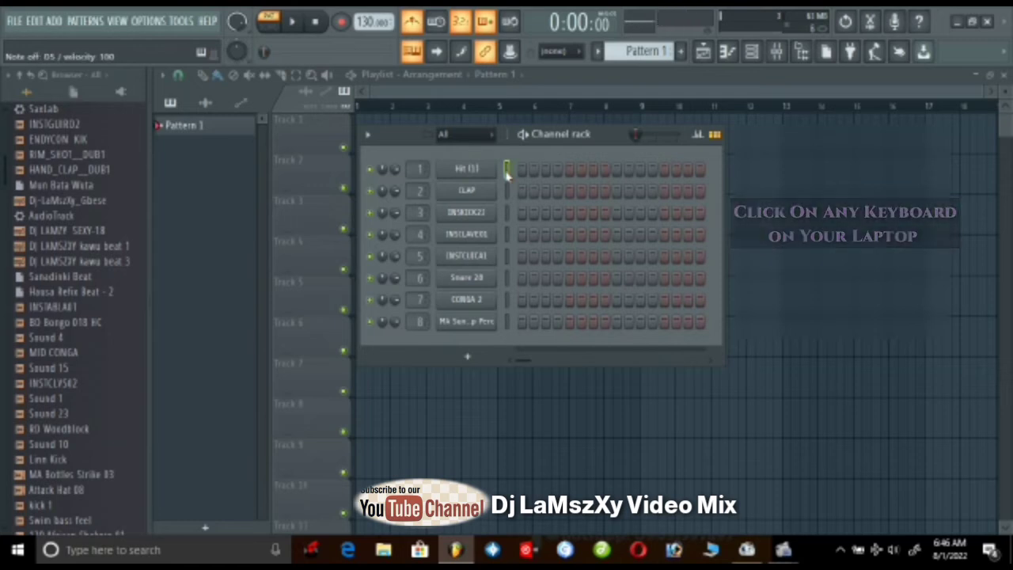
key(q)
key(q)
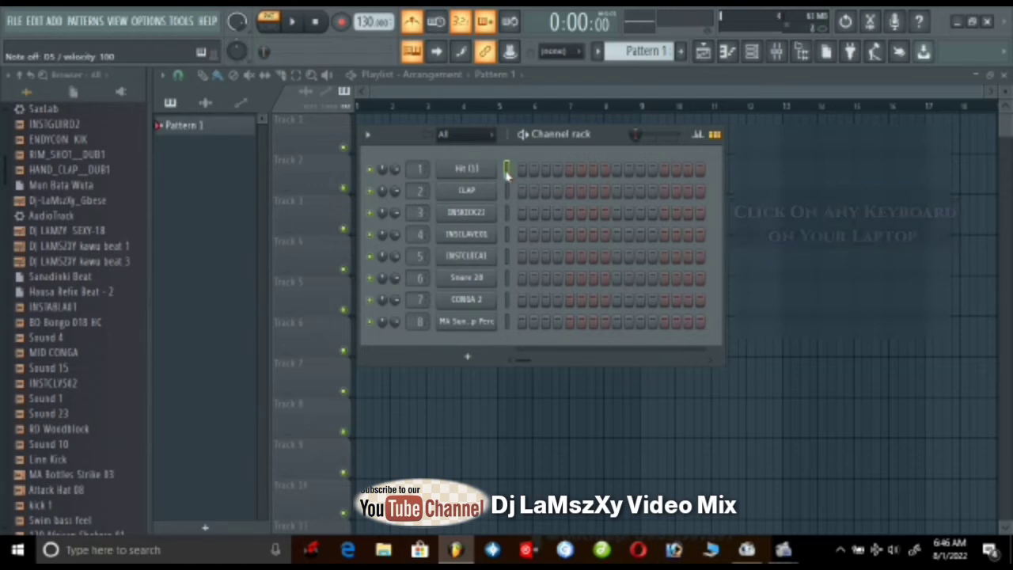
key(q)
key(q)
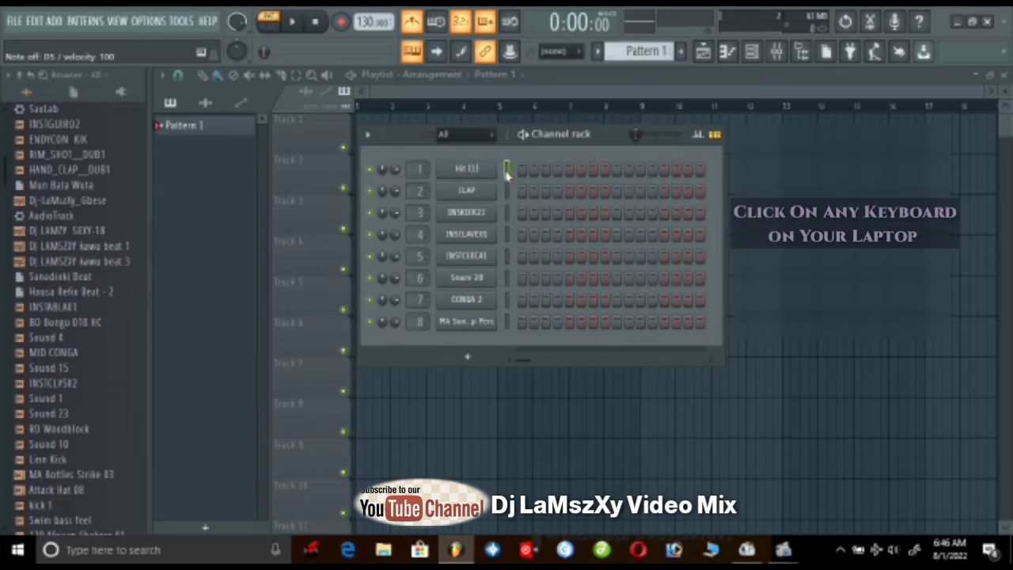
key(q)
key(q)
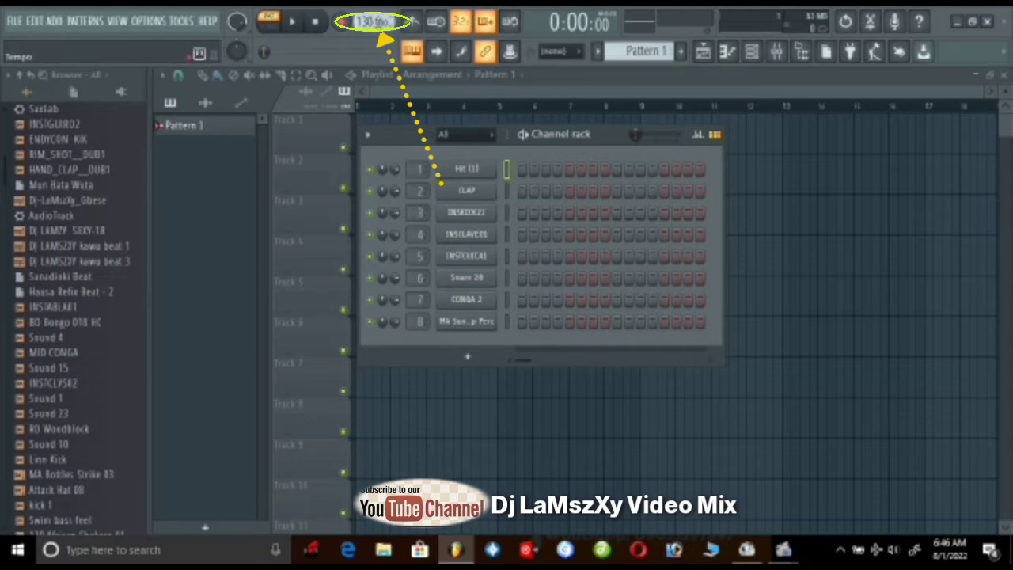
Step: Play the empty pattern with the metronome to hear the click at the project tempo
click(415, 23)
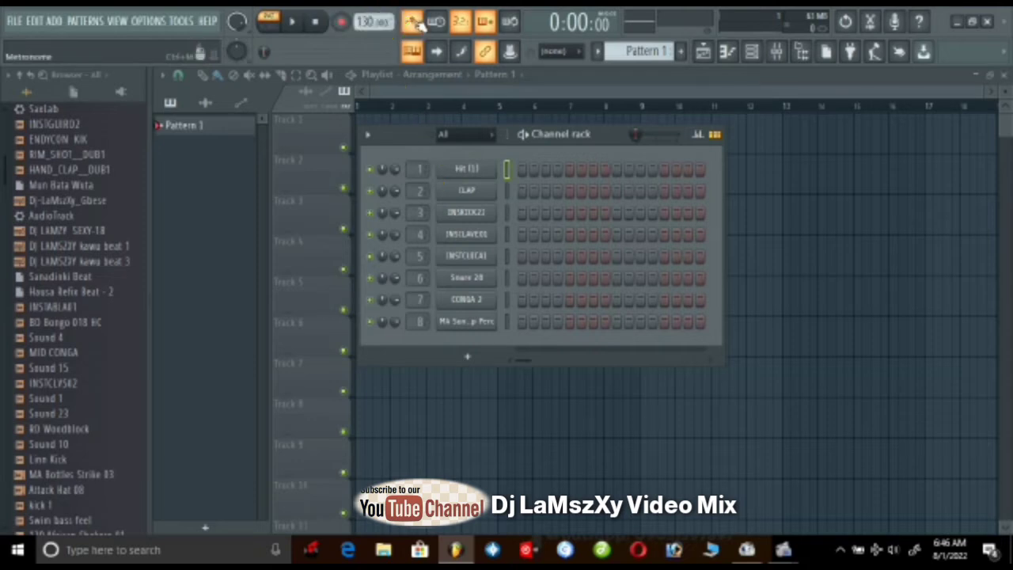
key(space)
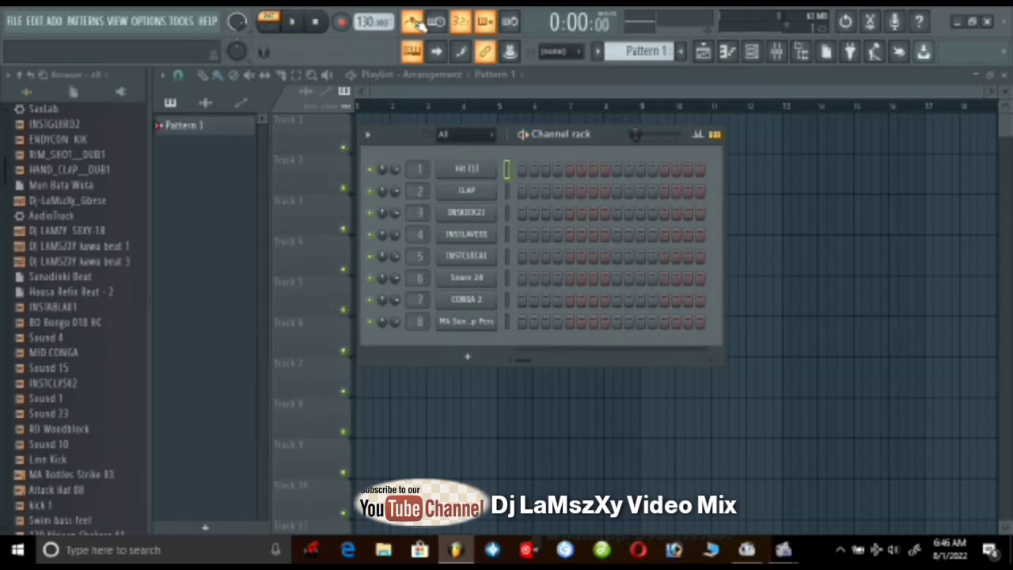
Step: Record a repeated D5 rhythm for Hit (1) into Pattern 1 from bar 2 through bar 4, following the metronome
key(z)
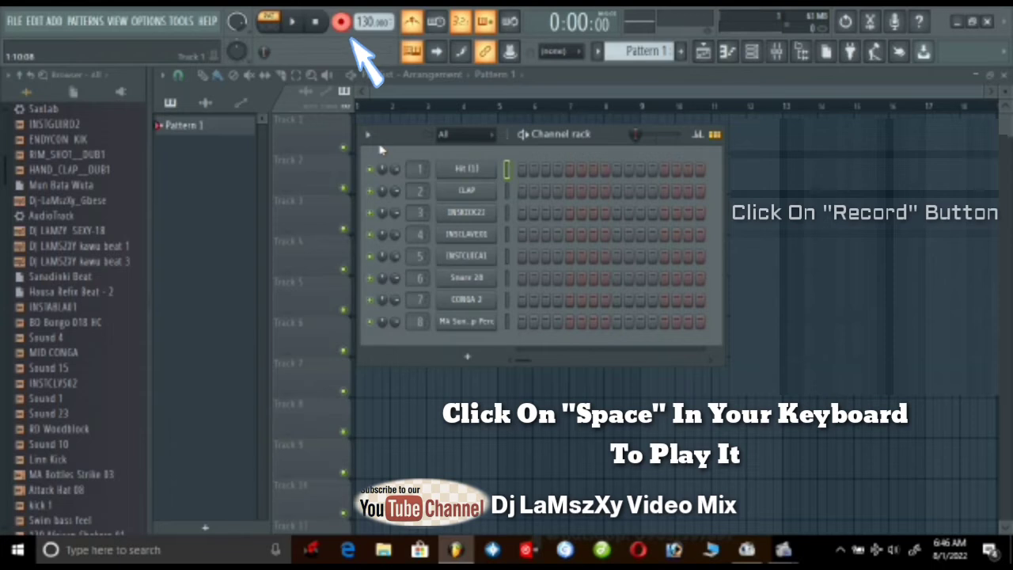
key(space)
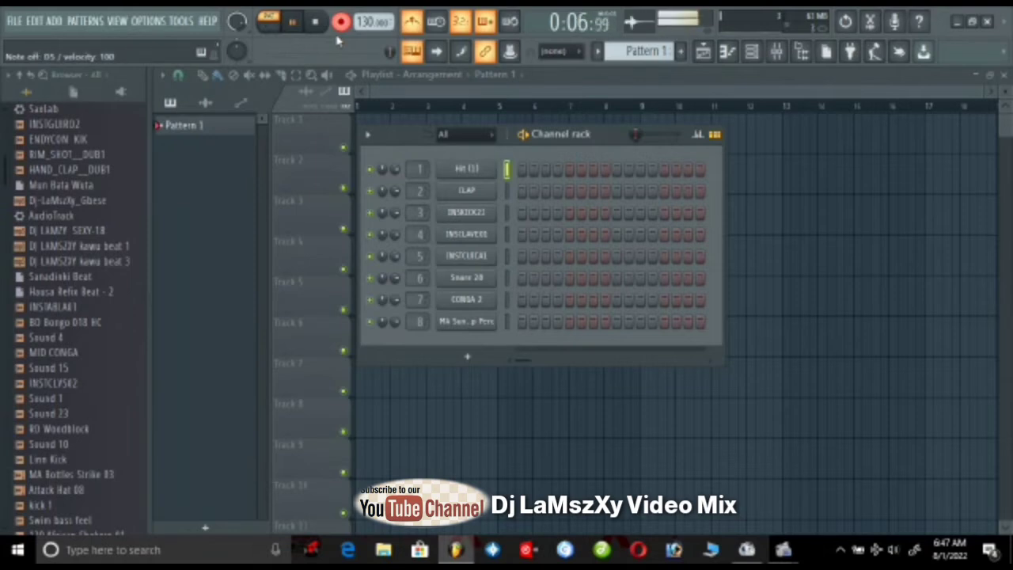
key(space)
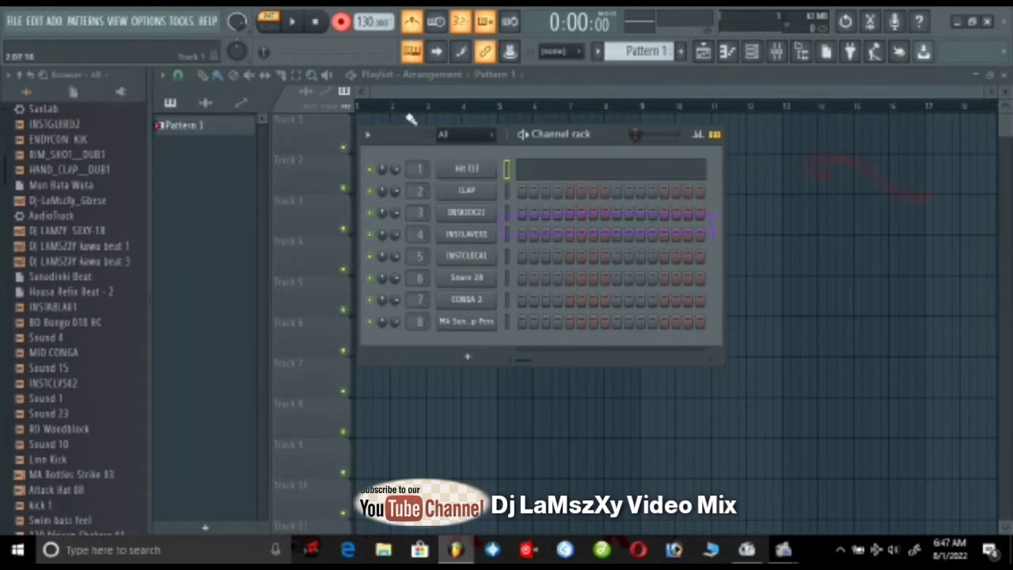
Step: Open the recorded Hit (1) notes in the piano roll and turn off recording
click(530, 173)
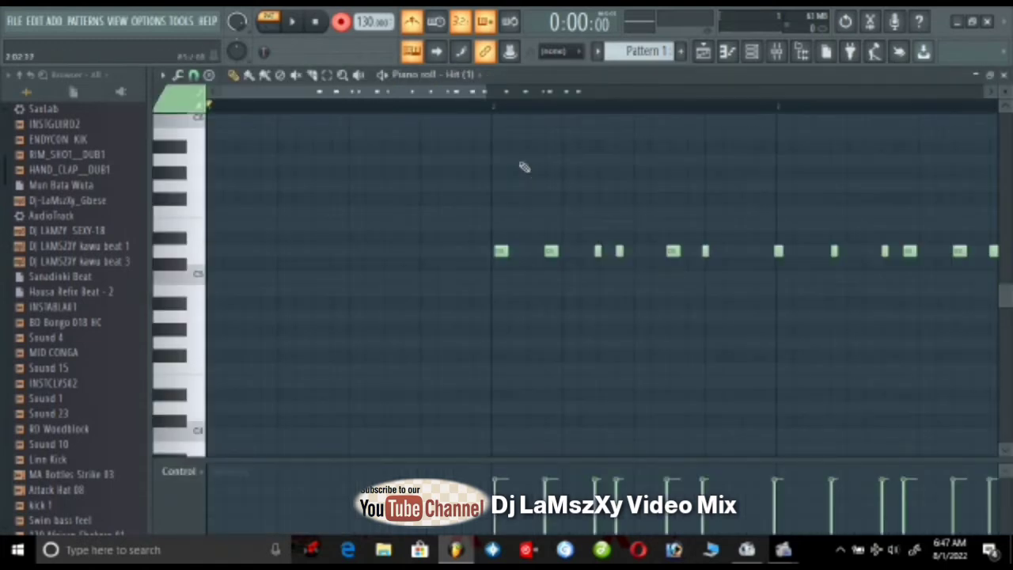
drag(483, 92, 687, 114)
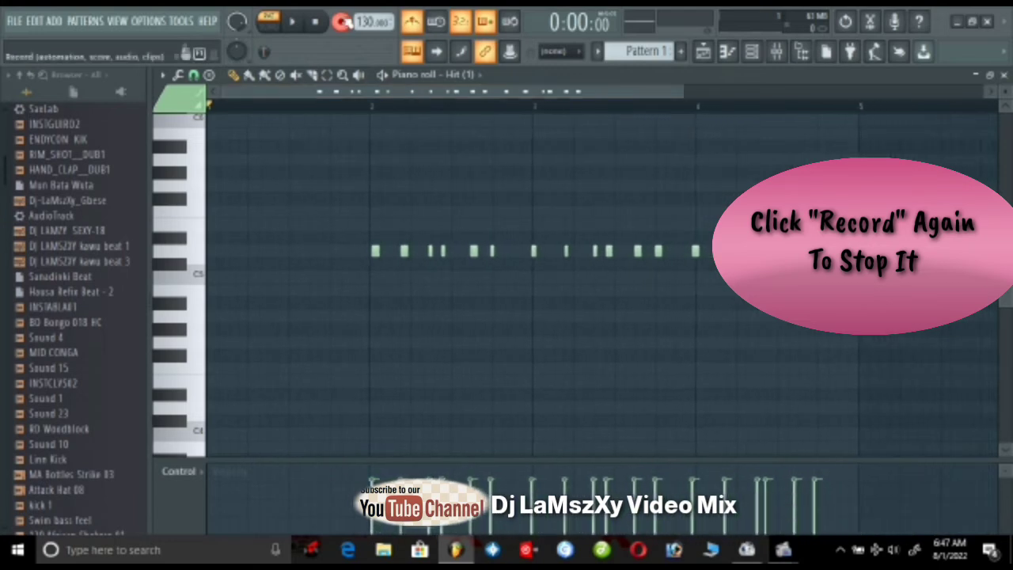
click(343, 21)
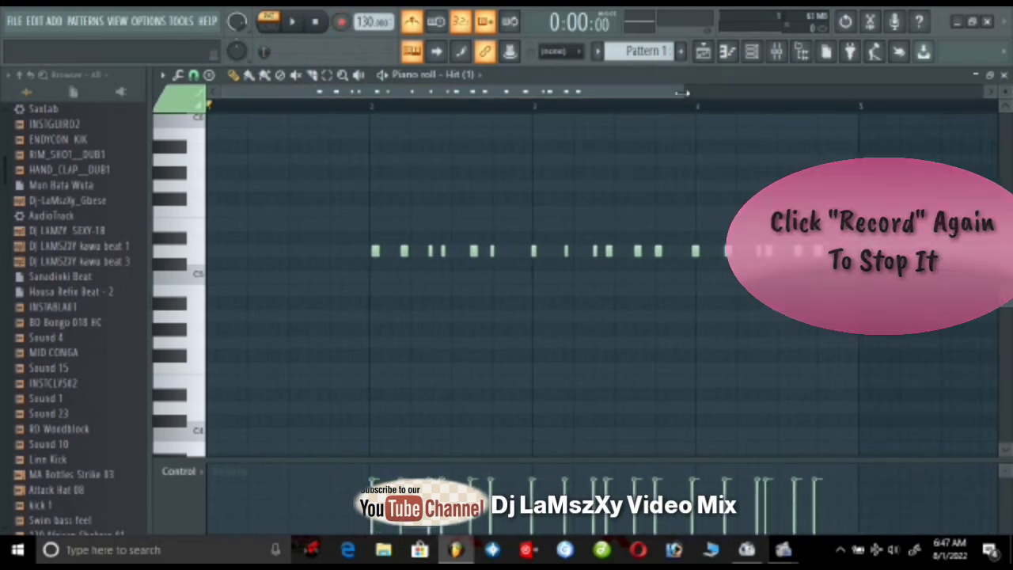
drag(680, 93, 766, 107)
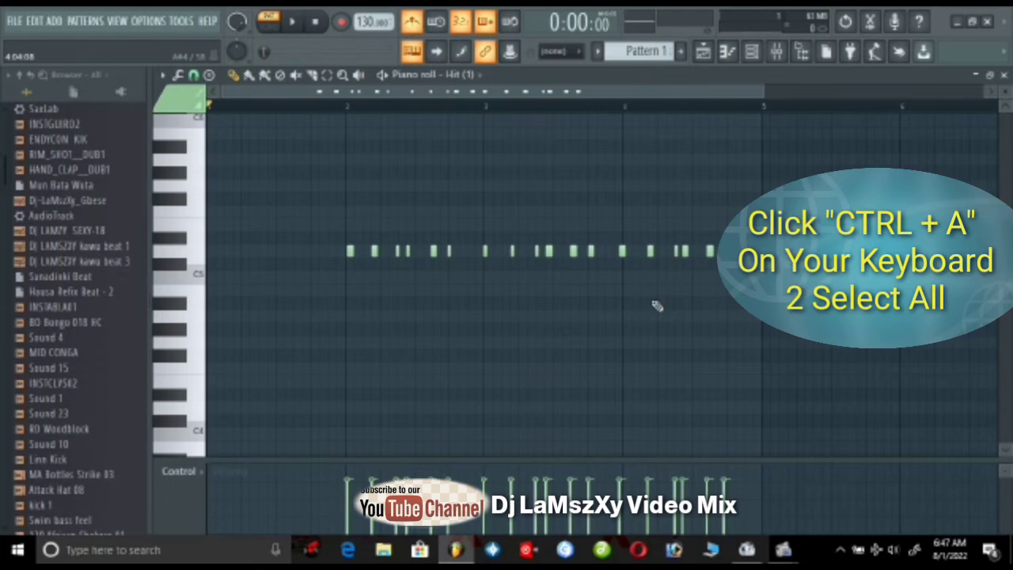
Step: Quick-quantize all Hit (1) notes to the grid and play the pattern back
key(ctrl+a)
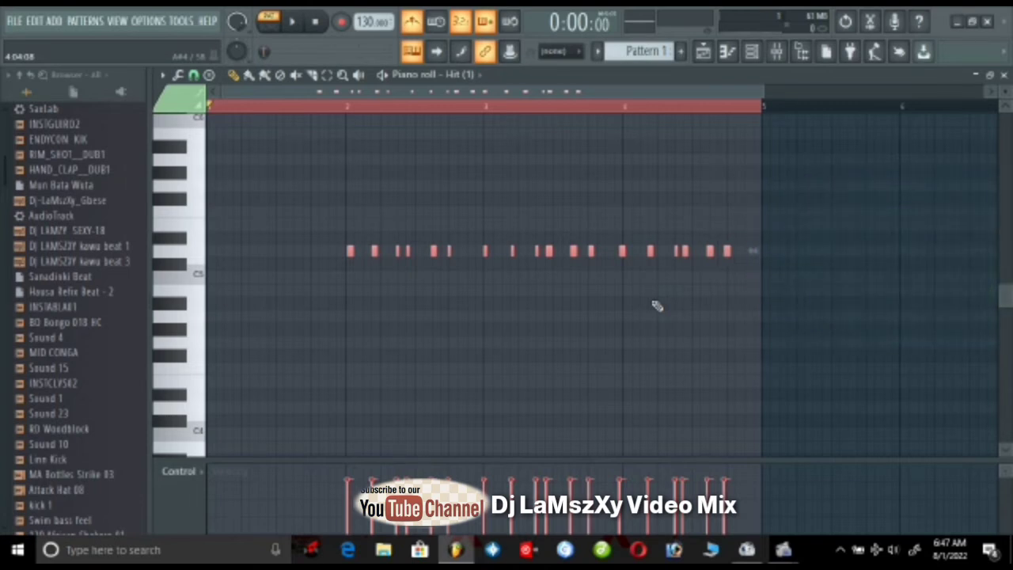
key(ctrl+q)
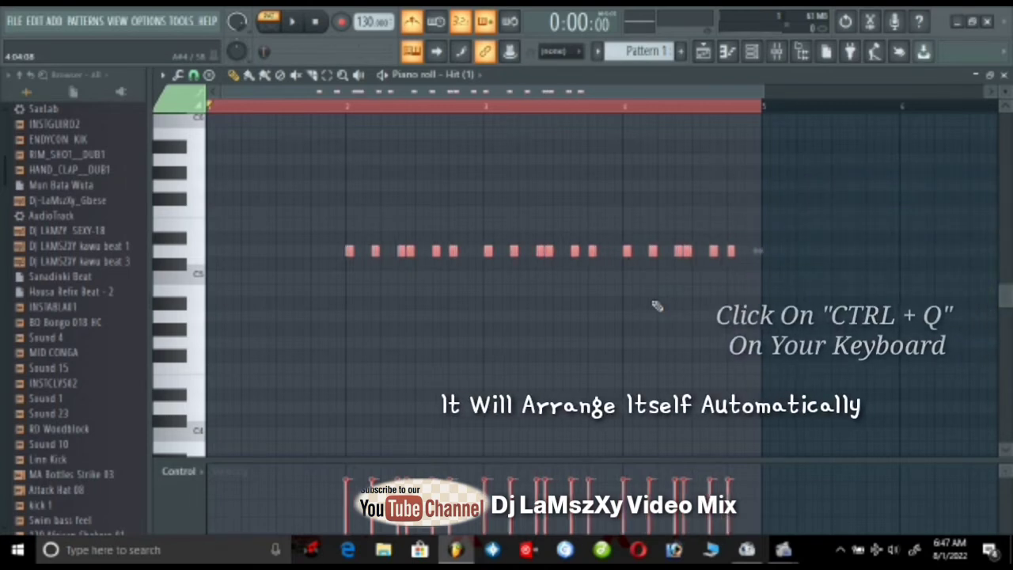
key(space)
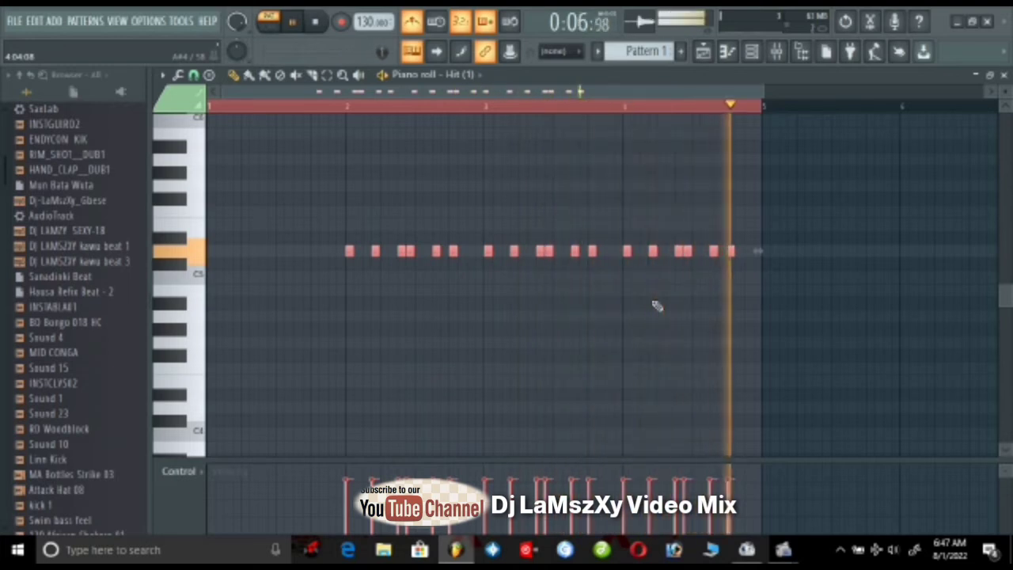
key(space)
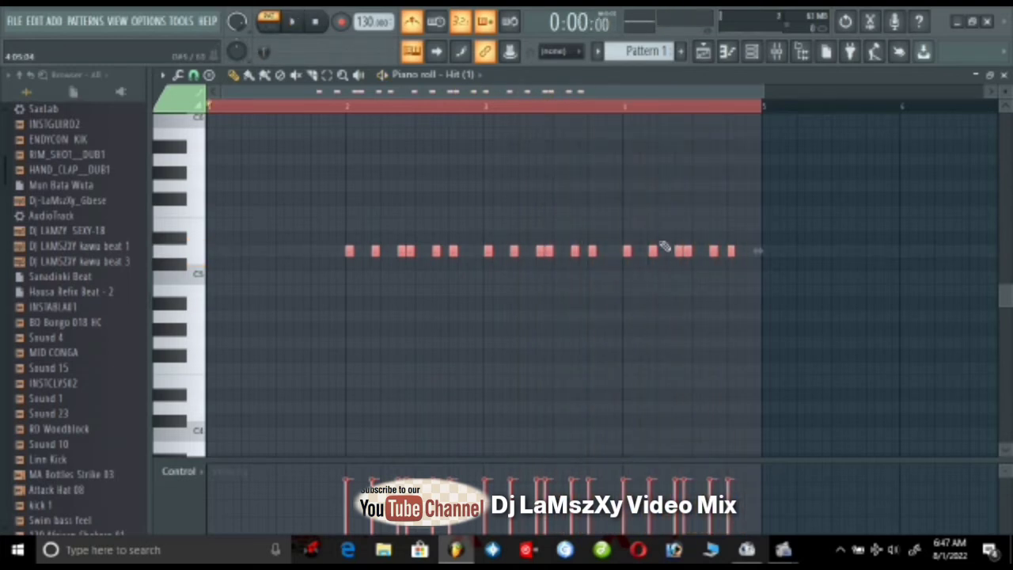
Step: Delete the Hit (1) notes in bar 4, keeping bars 2 and 3
key(ctrl+d)
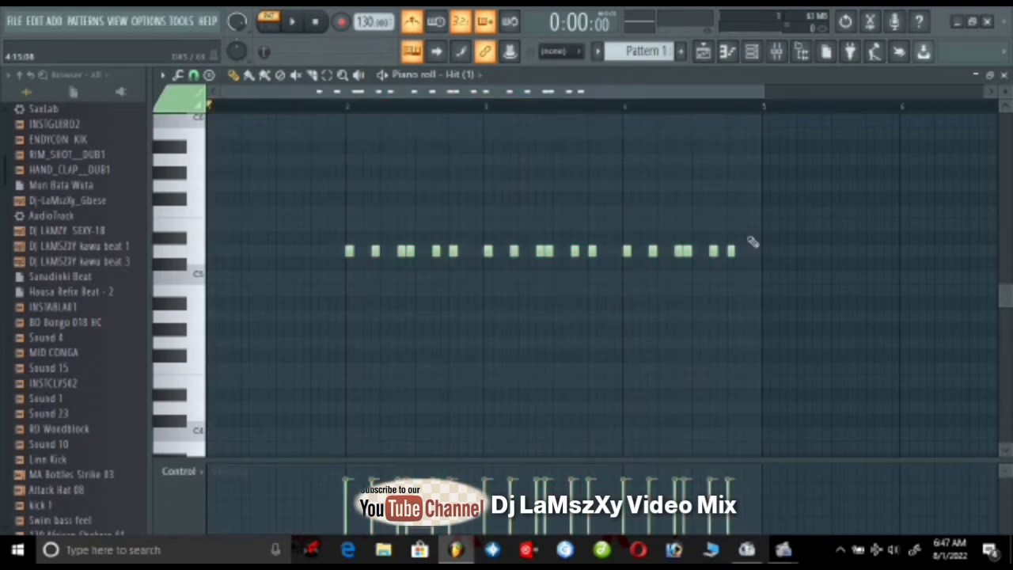
drag(748, 229, 633, 270)
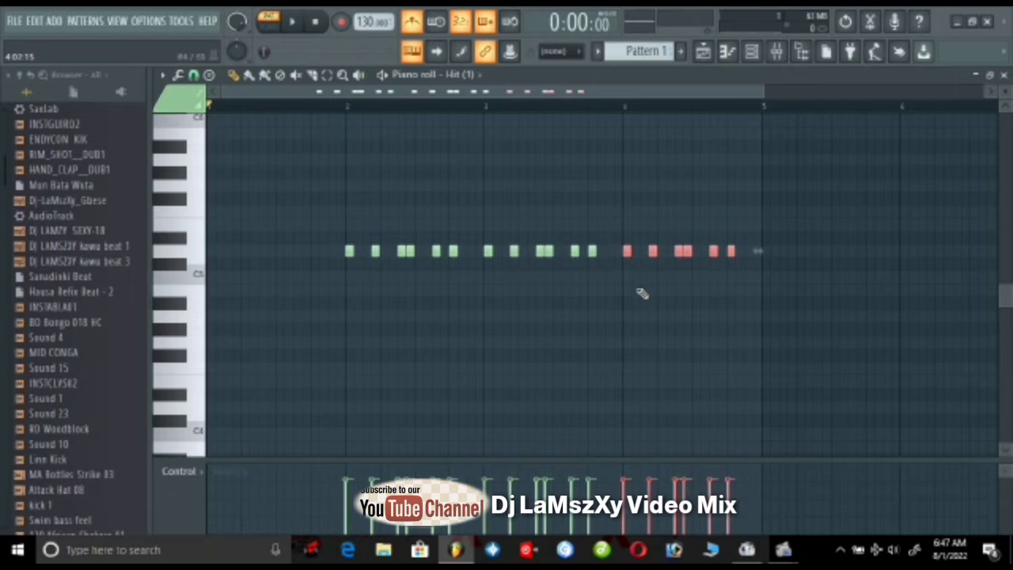
key(Delete)
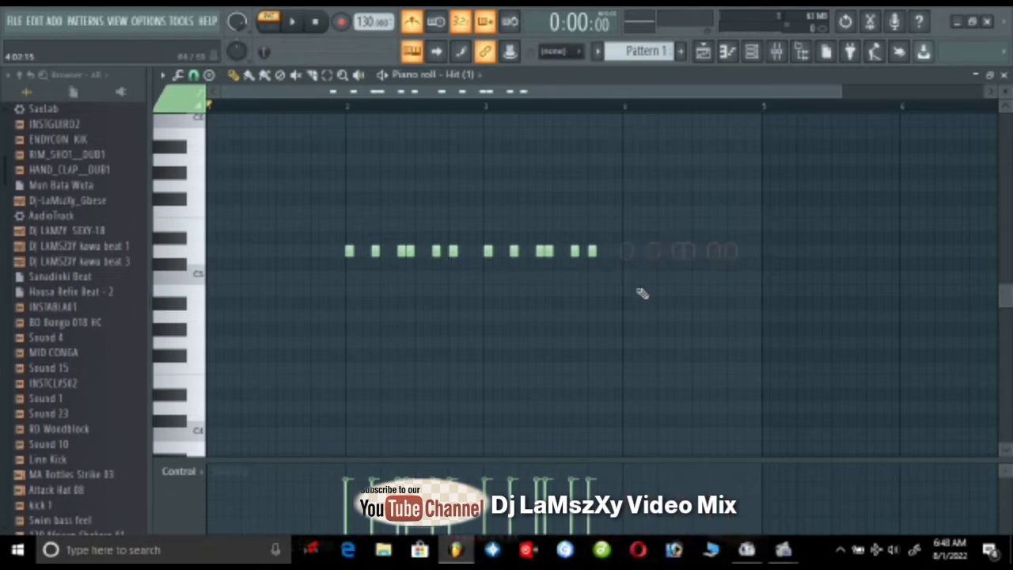
Step: Copy one bar of the Hit (1) rhythm into the empty bar 1 and play the pattern back
drag(610, 225, 191, 230)
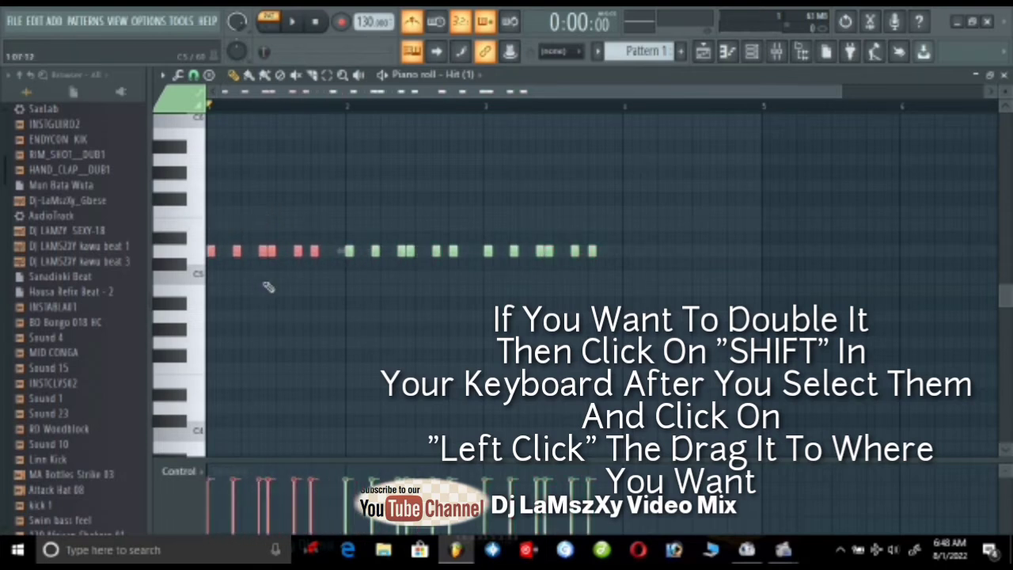
key(ctrl+d)
key(space)
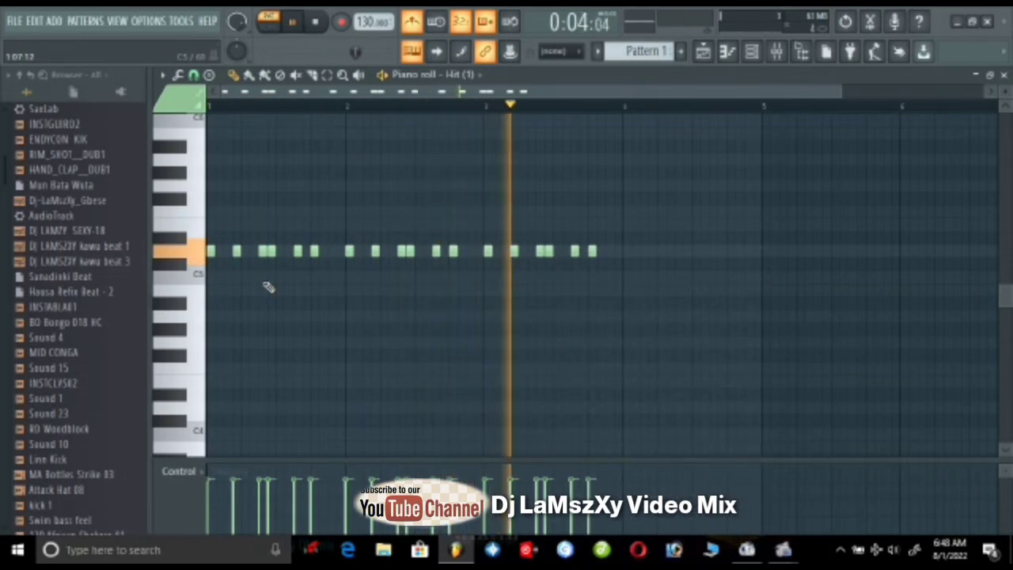
key(space)
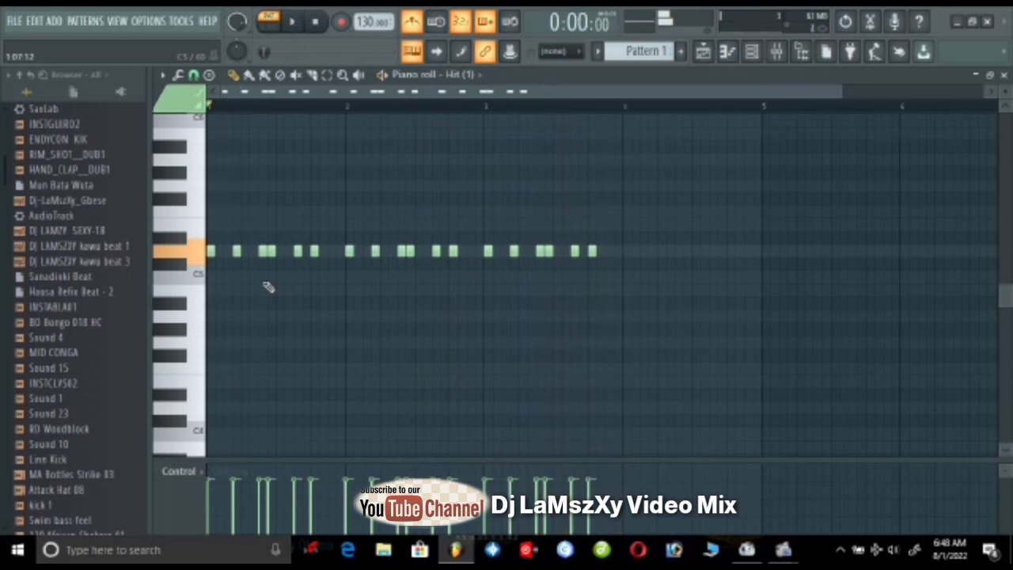
Step: Close the piano roll, select only the CLAP channel and play test notes on it from the computer keyboard
click(1004, 75)
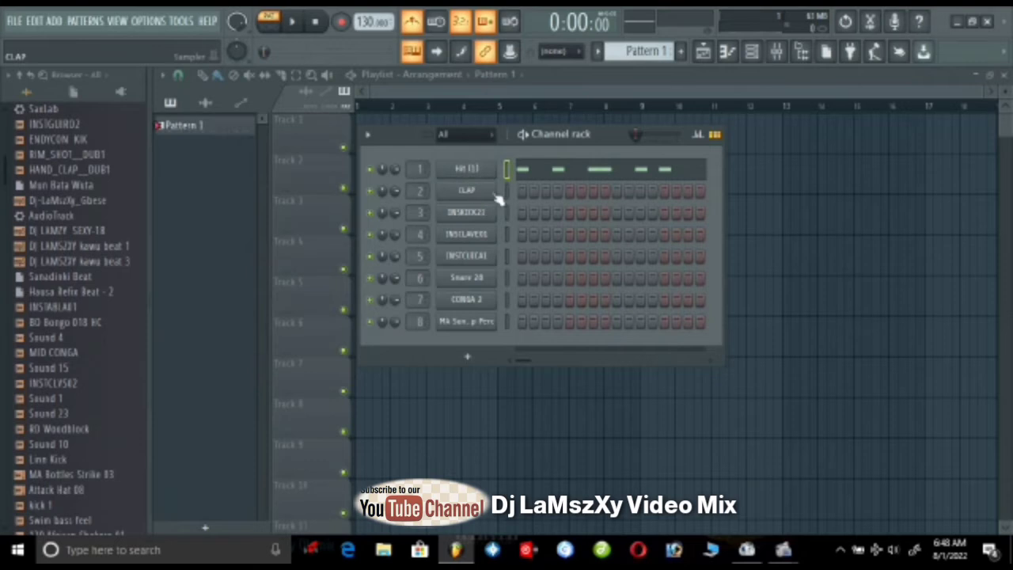
key(z)
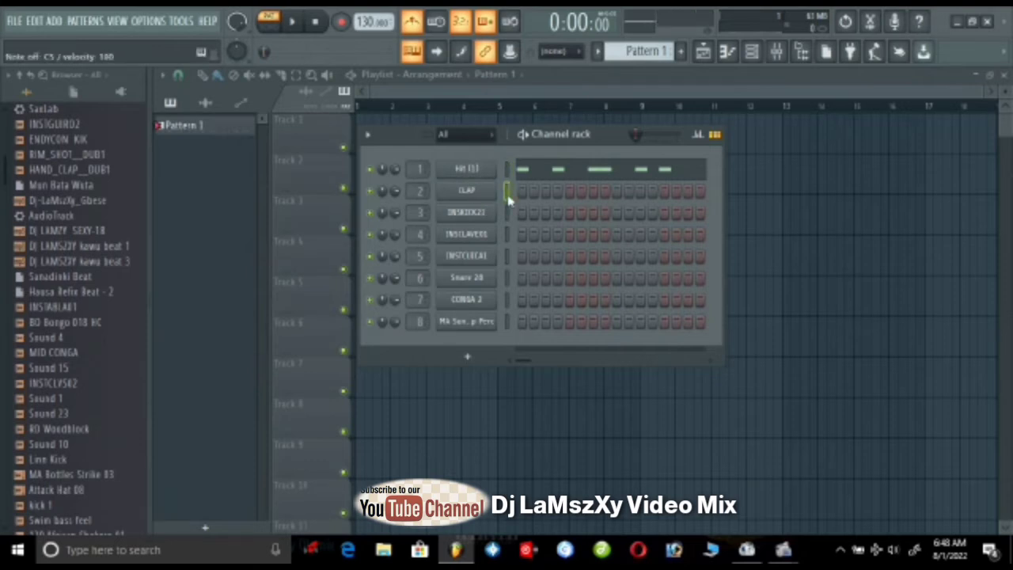
key(z)
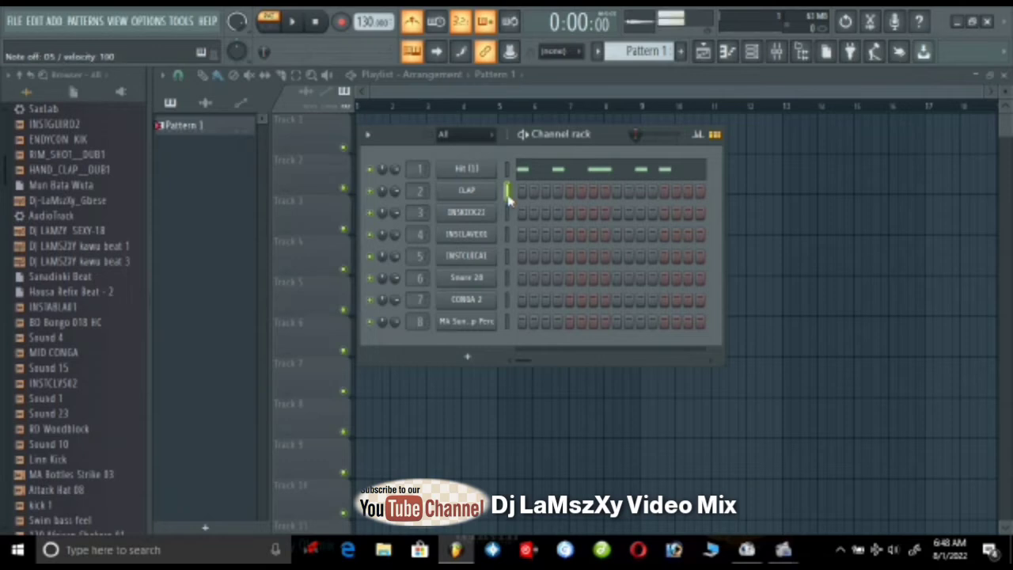
key(z)
key(z)
key(z)
key(z)
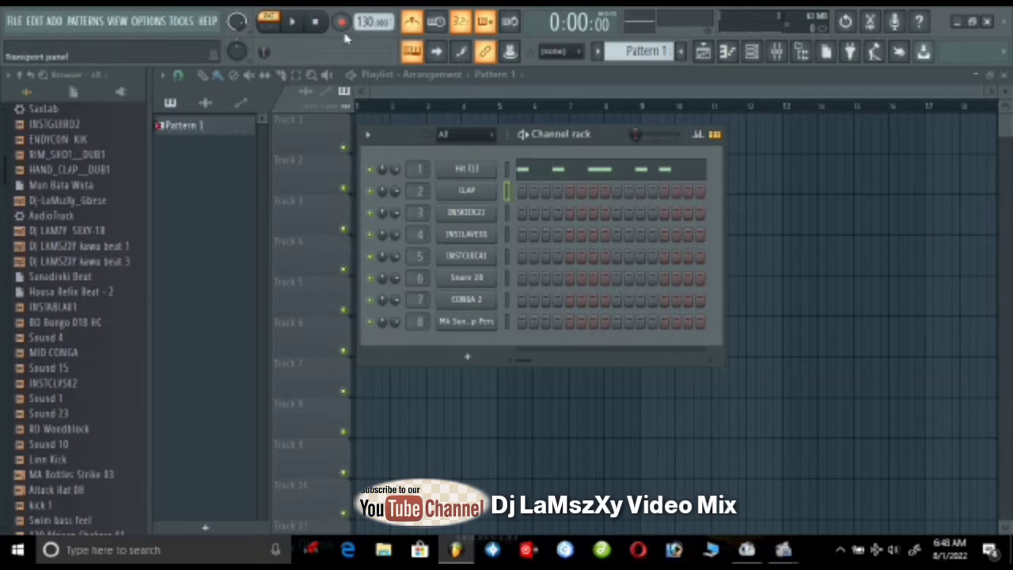
Step: Record a CLAP rhythm over the Hit (1) part in Pattern 1, turn off recording and open the CLAP notes in the piano roll
key(space)
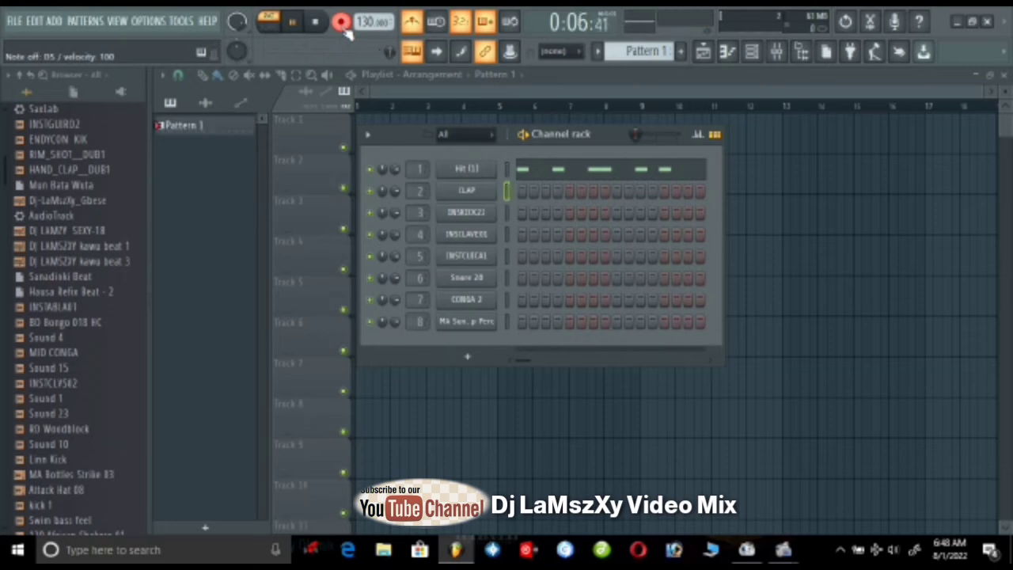
key(space)
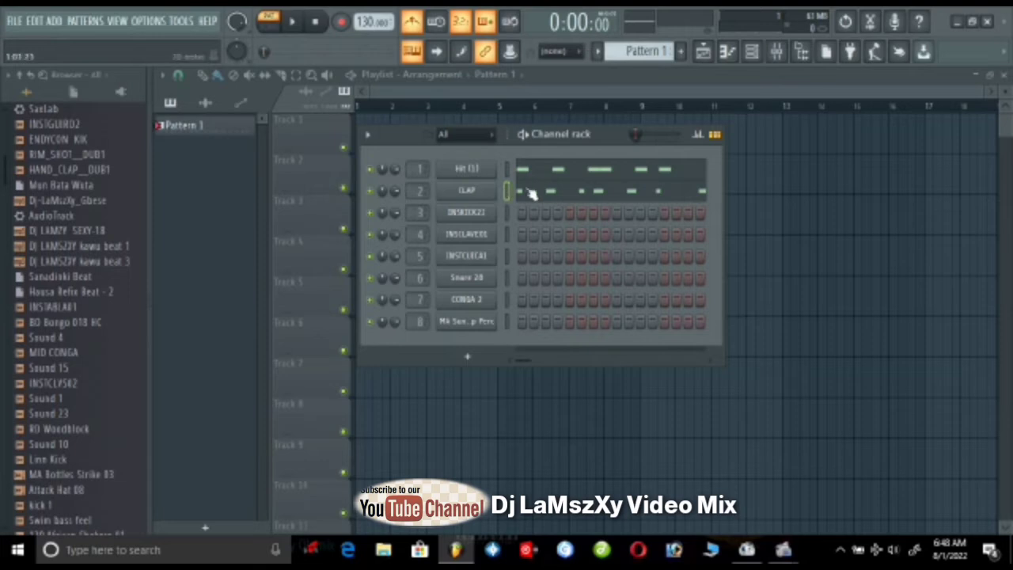
click(593, 195)
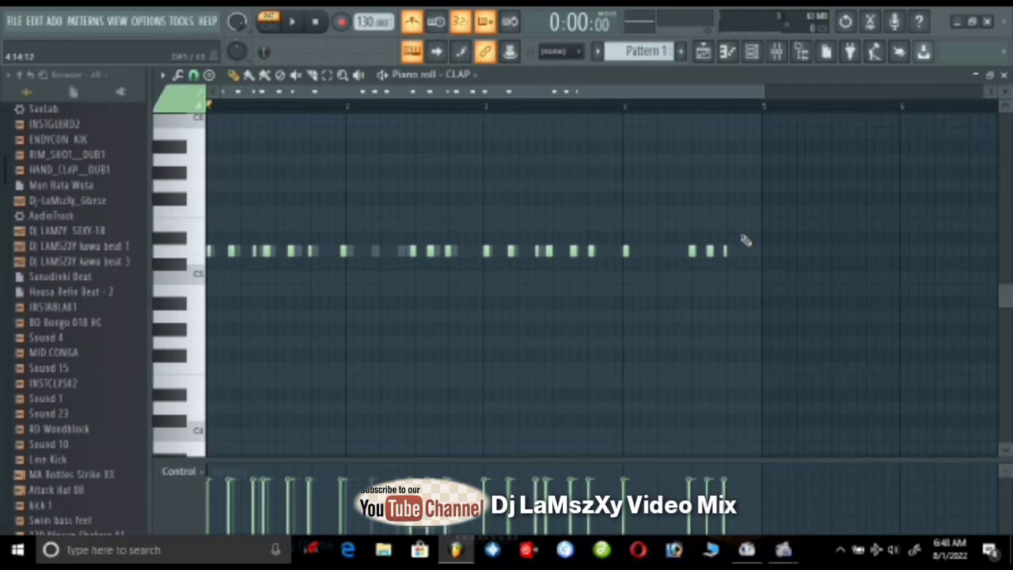
Step: Try quick-quantizing all CLAP notes with the Line snap, play the pattern back and undo the quantize
key(ctrl+a)
key(ctrl+q)
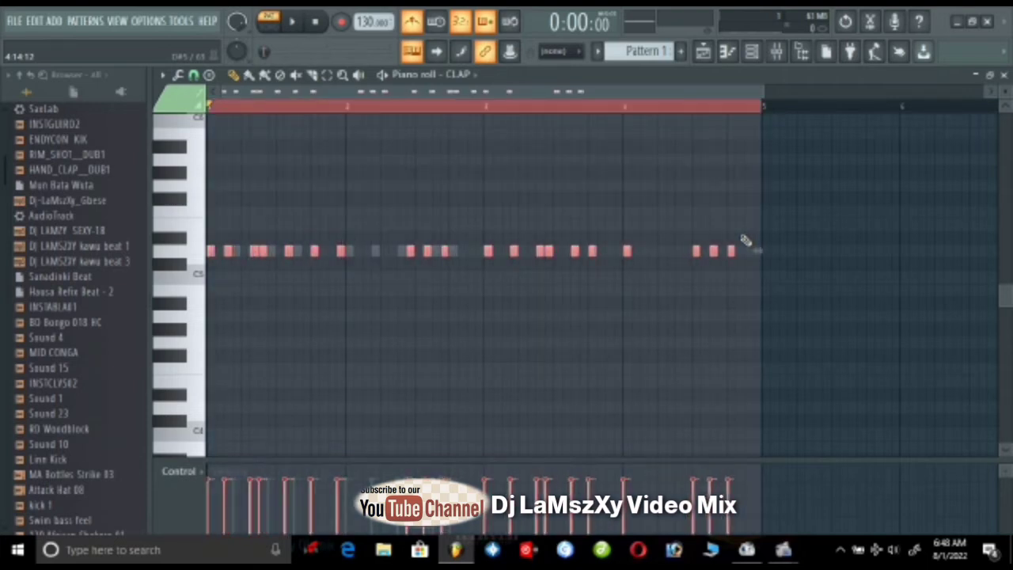
key(space)
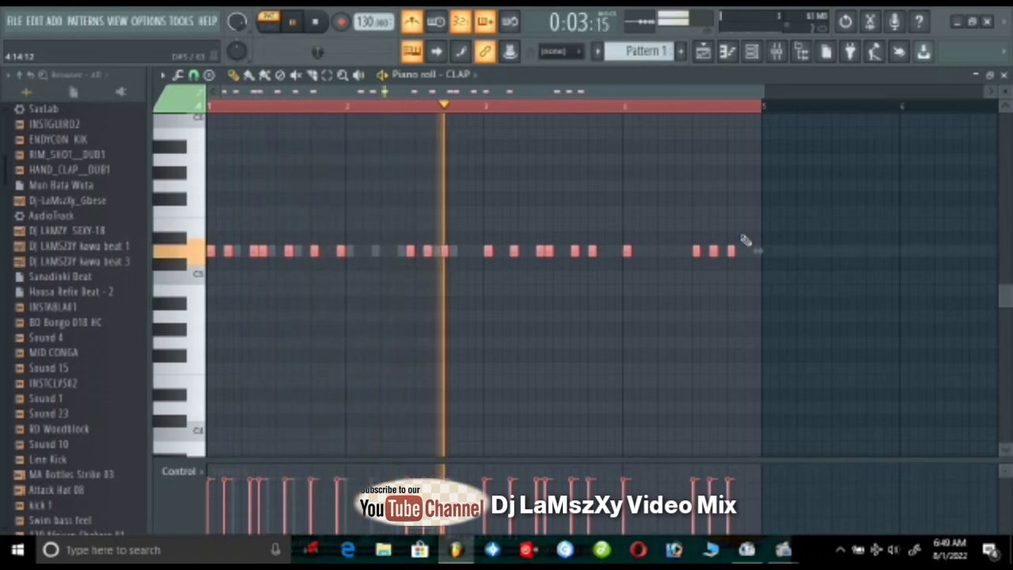
key(space)
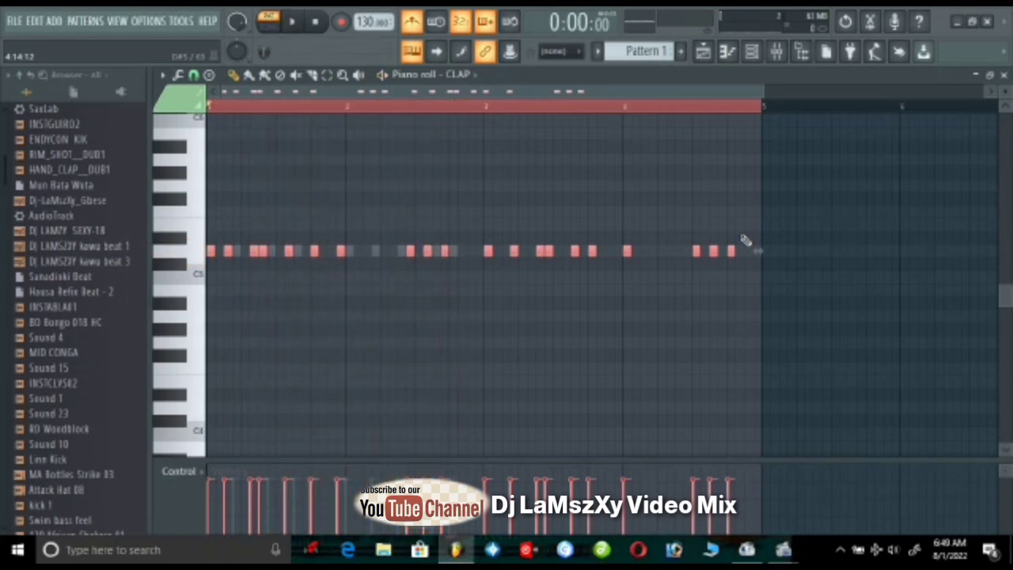
key(ctrl+z)
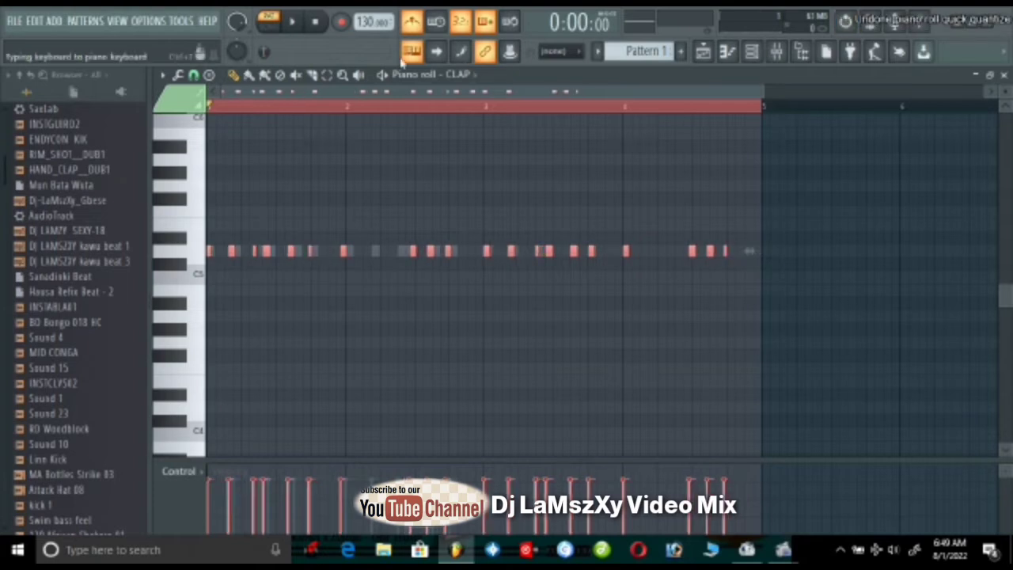
Step: Set the piano roll snap to 1/4 step, quick-quantize all CLAP notes and play the pattern back
click(202, 79)
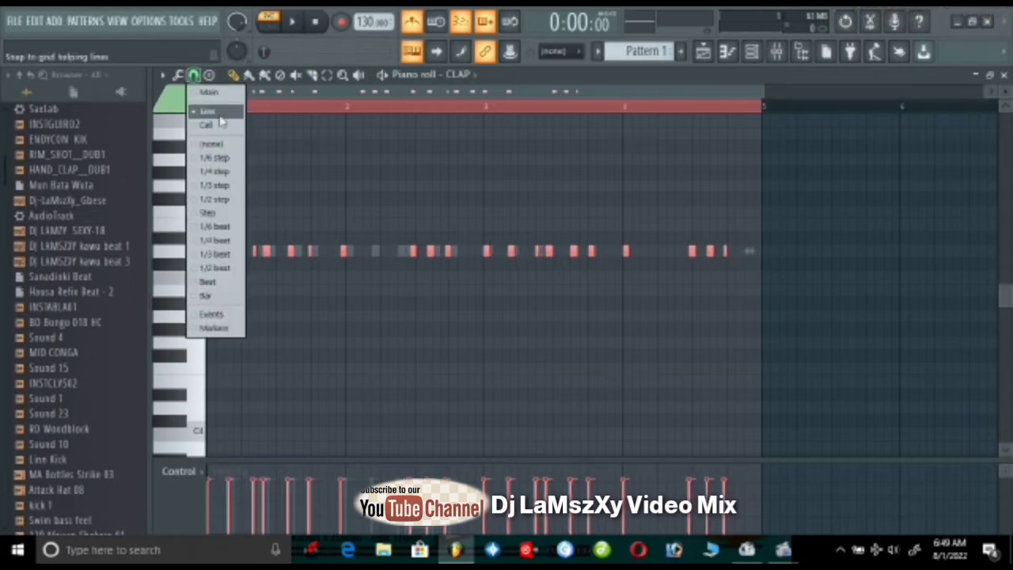
click(224, 172)
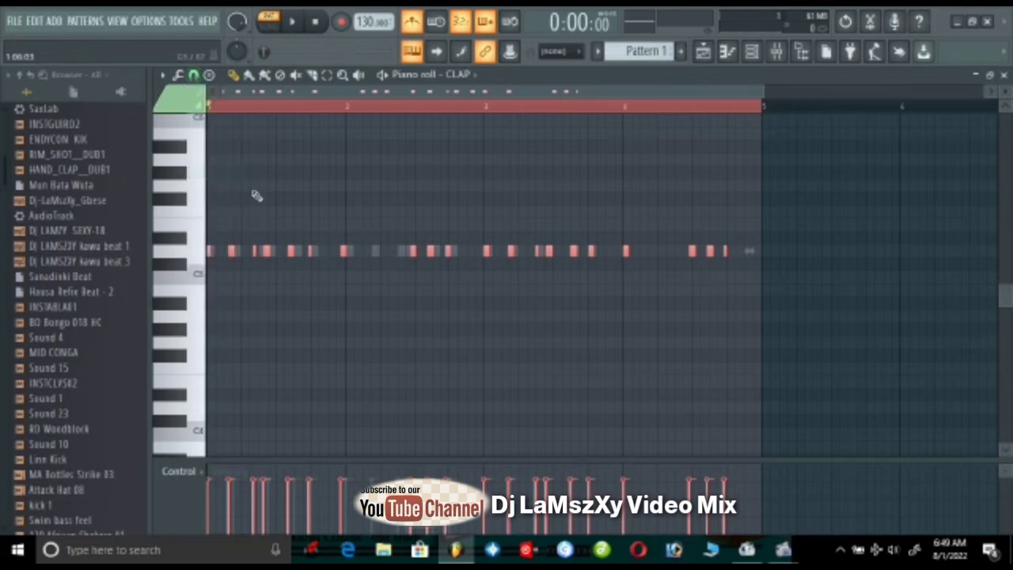
key(space)
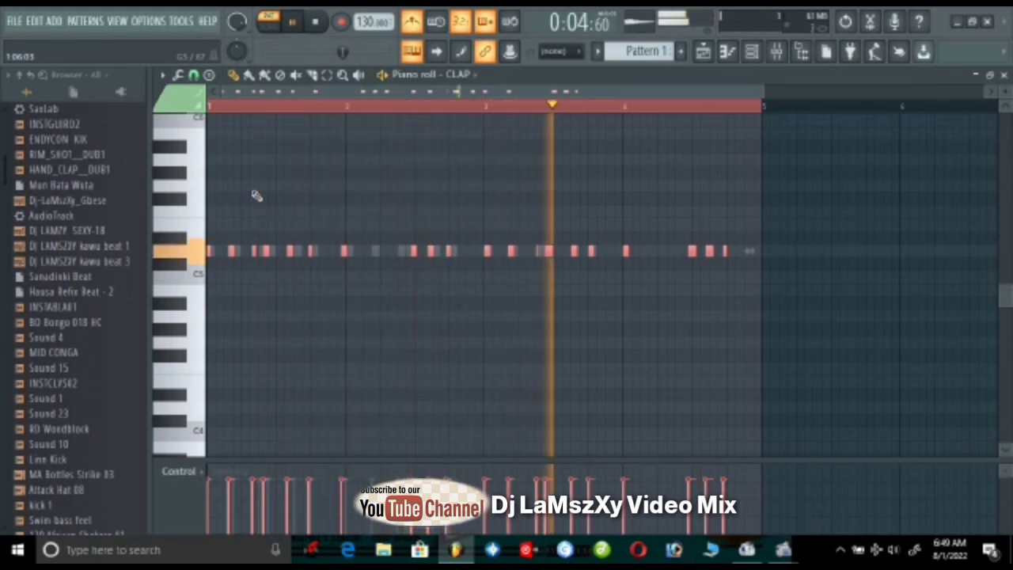
key(space)
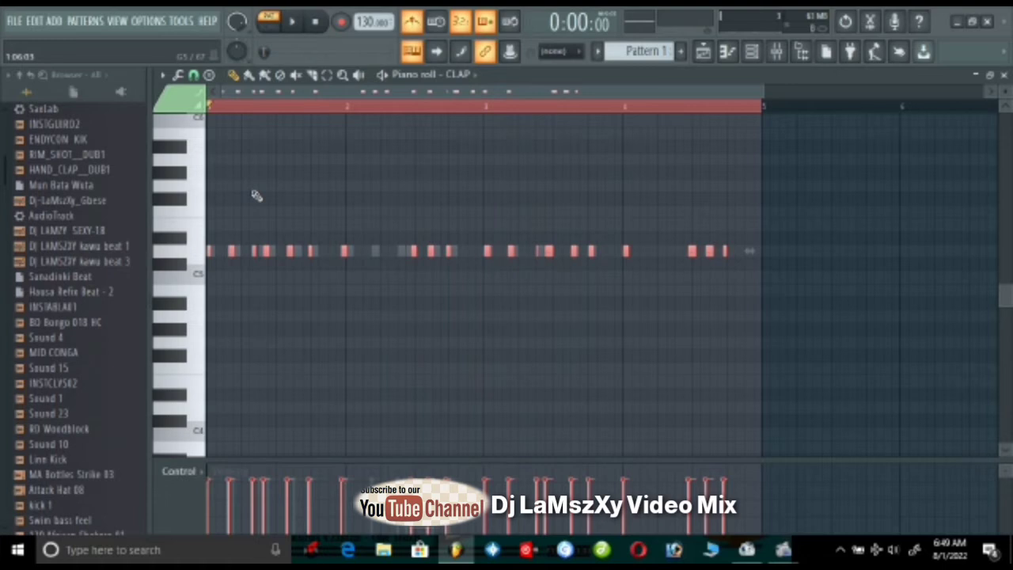
Step: Delete the CLAP notes in bars 1 and 2, keeping those from bar 3 onwards
key(ctrl+d)
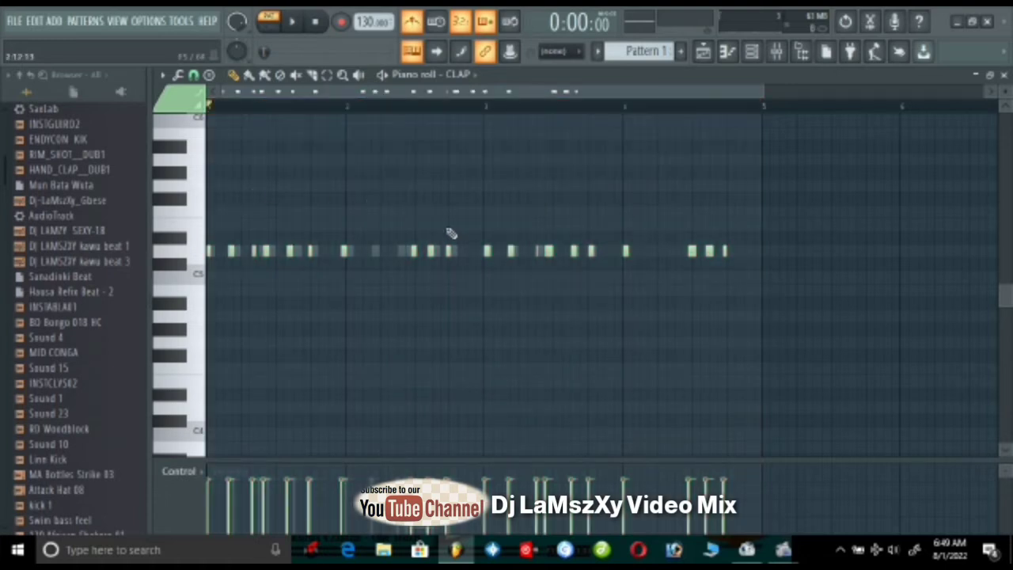
drag(457, 219, 189, 328)
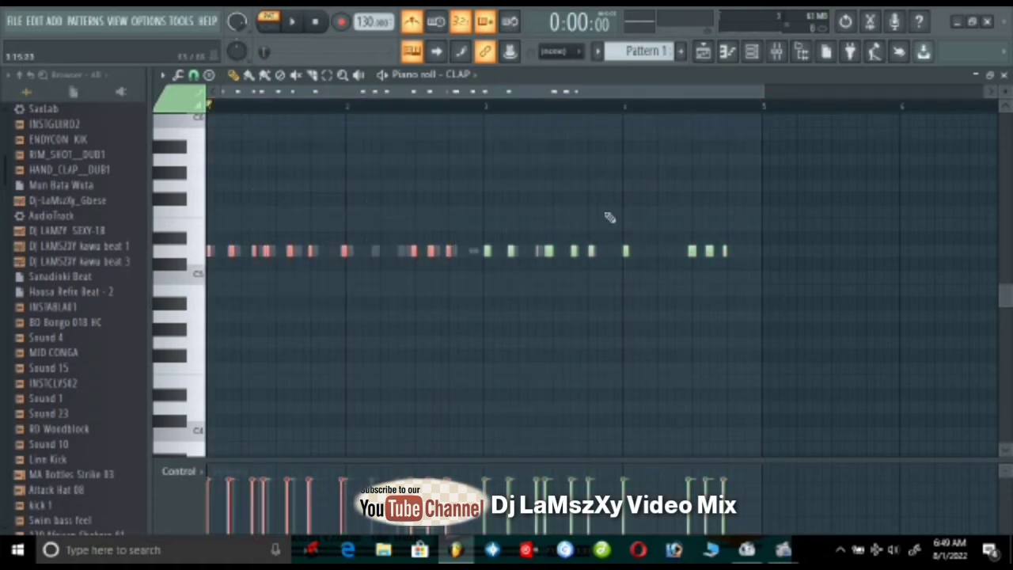
key(Delete)
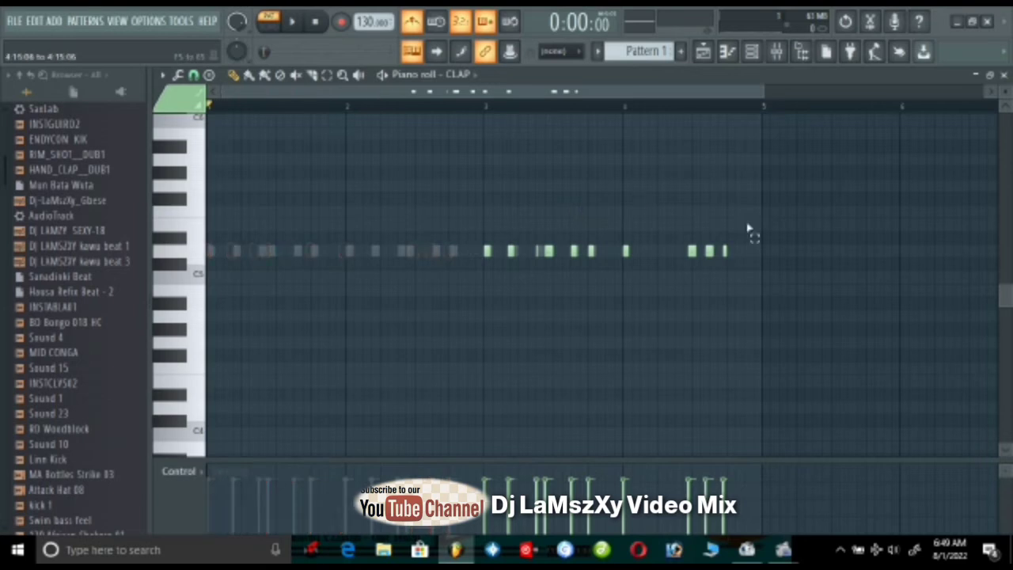
Step: Delete the CLAP notes in bar 4, copy the bar 3 notes into bars 1 and 2, and play the pattern back
drag(747, 220, 631, 297)
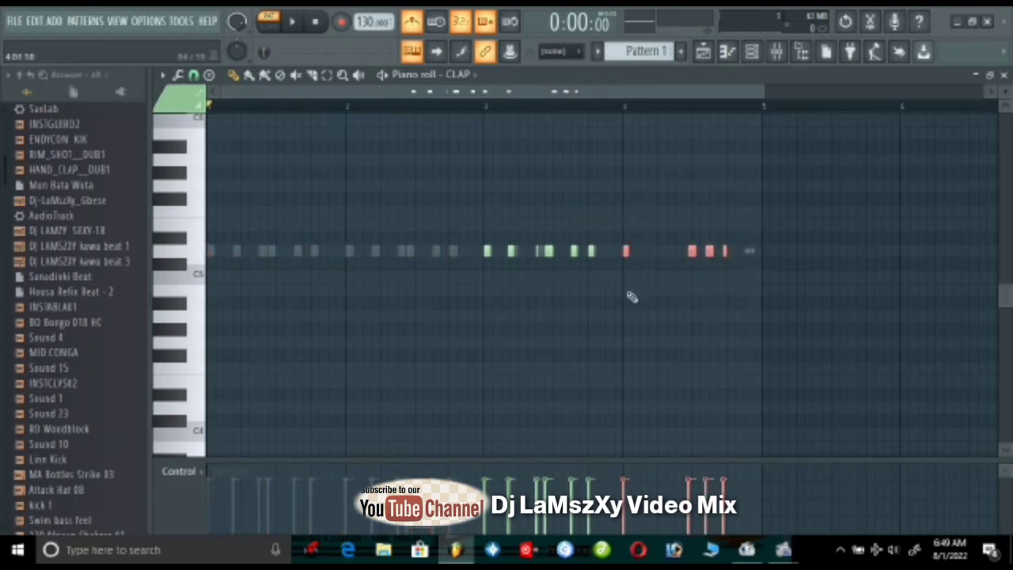
key(Delete)
drag(603, 220, 483, 330)
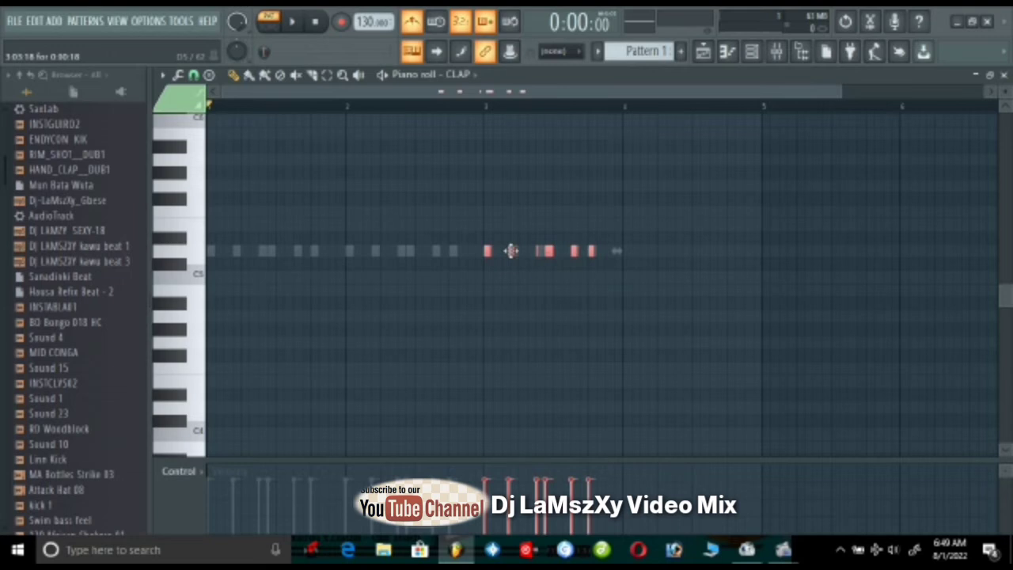
drag(511, 251, 225, 294)
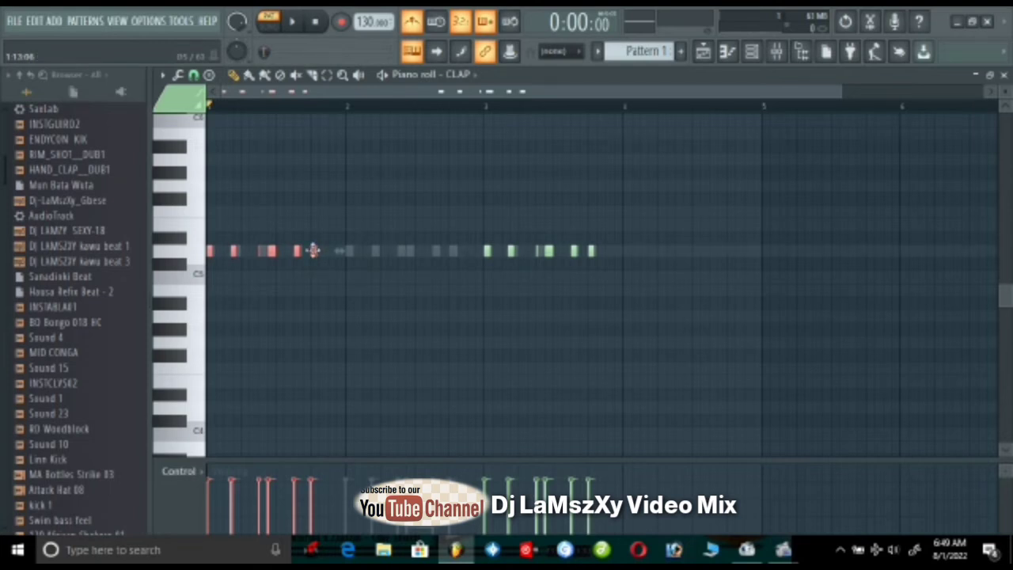
drag(314, 251, 451, 269)
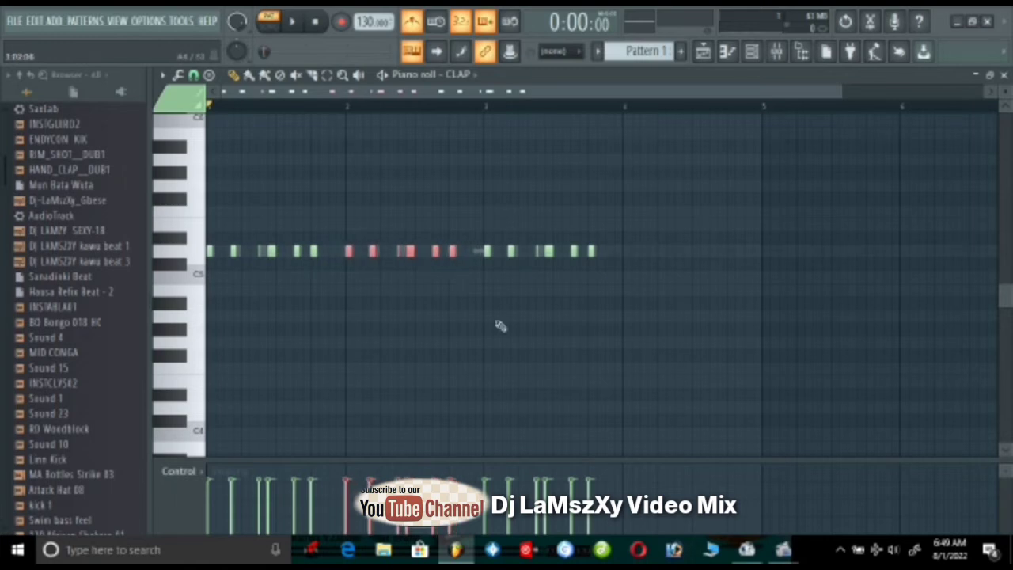
key(space)
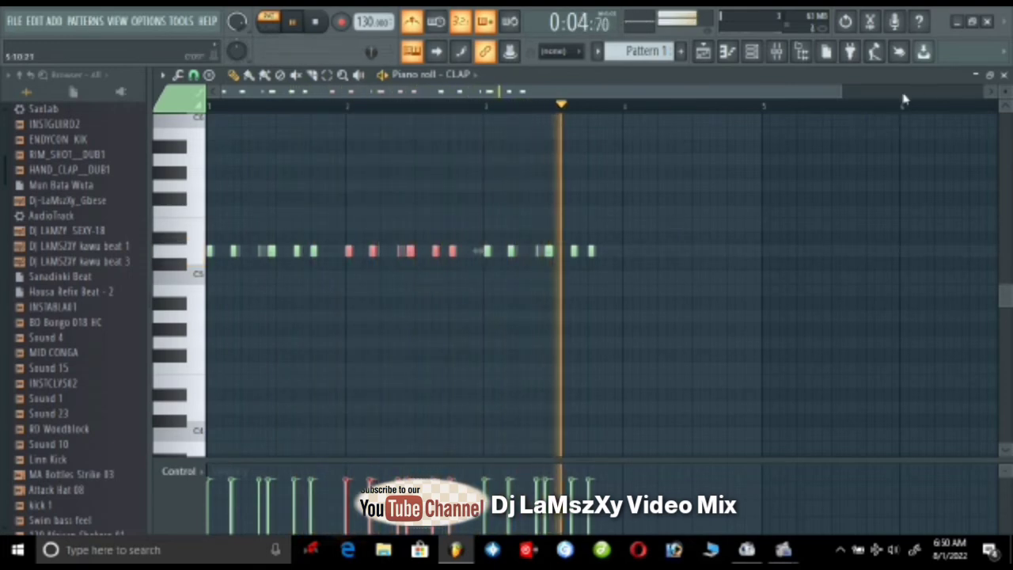
Step: Delete all CLAP notes from Pattern 1, close the piano roll and stop playback with recording armed
key(ctrl+a)
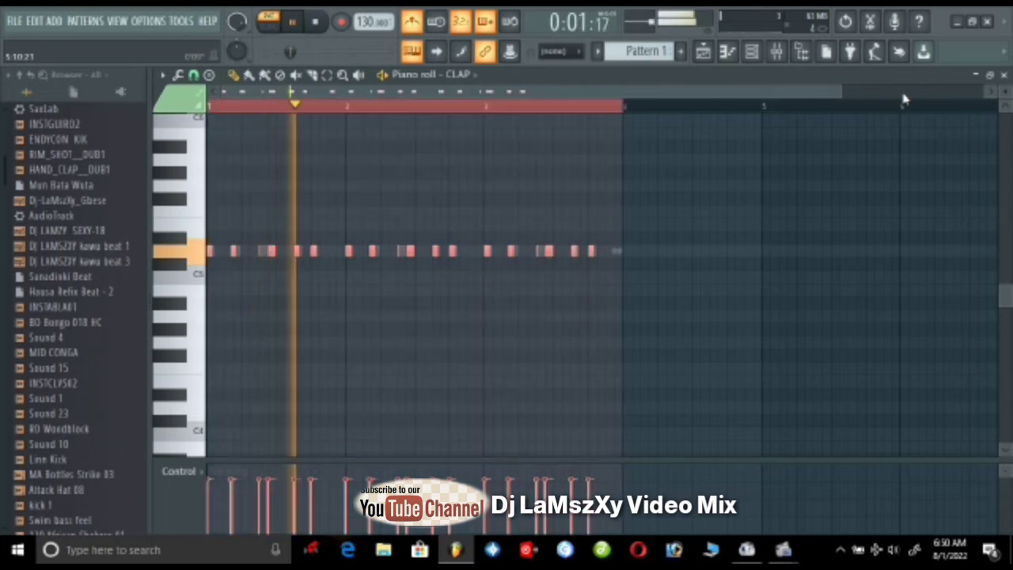
key(ctrl+d)
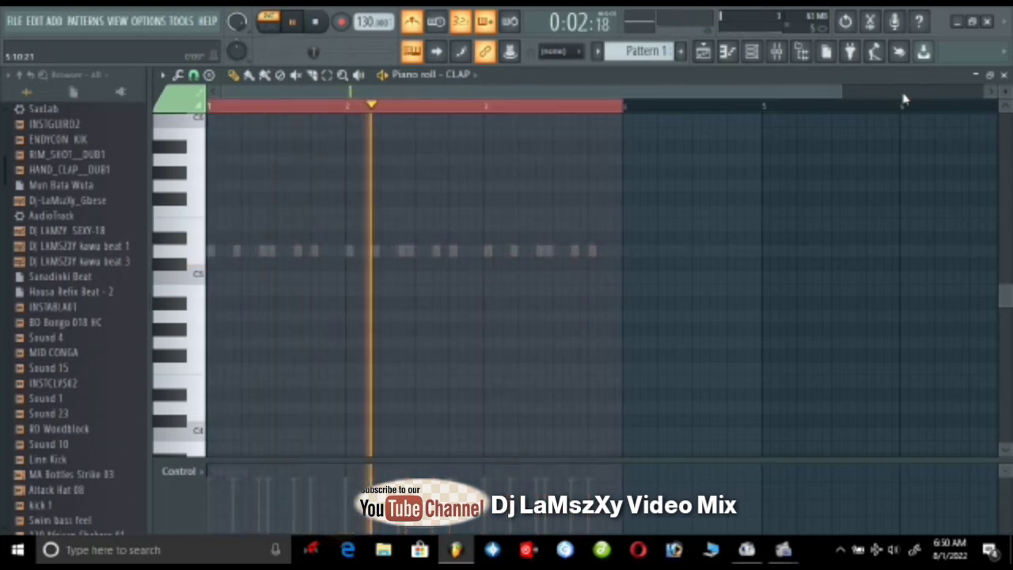
click(1004, 75)
key(space)
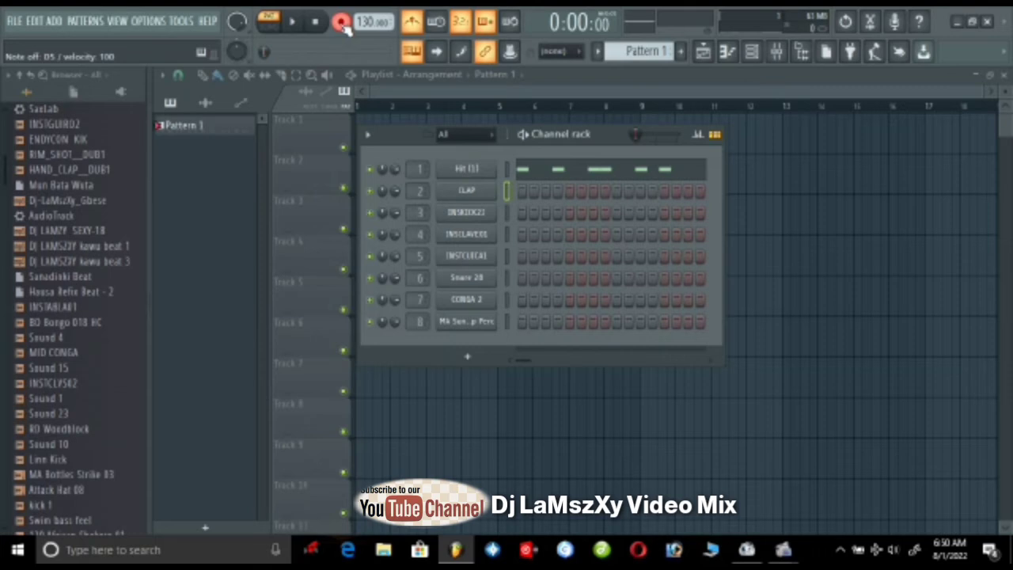
Step: Record a new two-bar CLAP rhythm in Pattern 1, turn off recording and play the notes back in the piano roll
key(space)
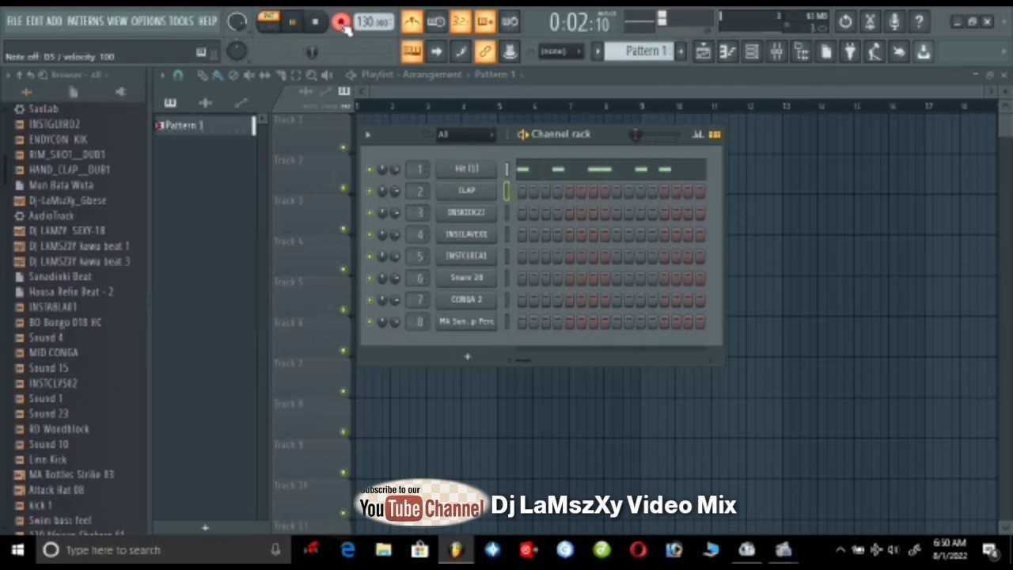
key(space)
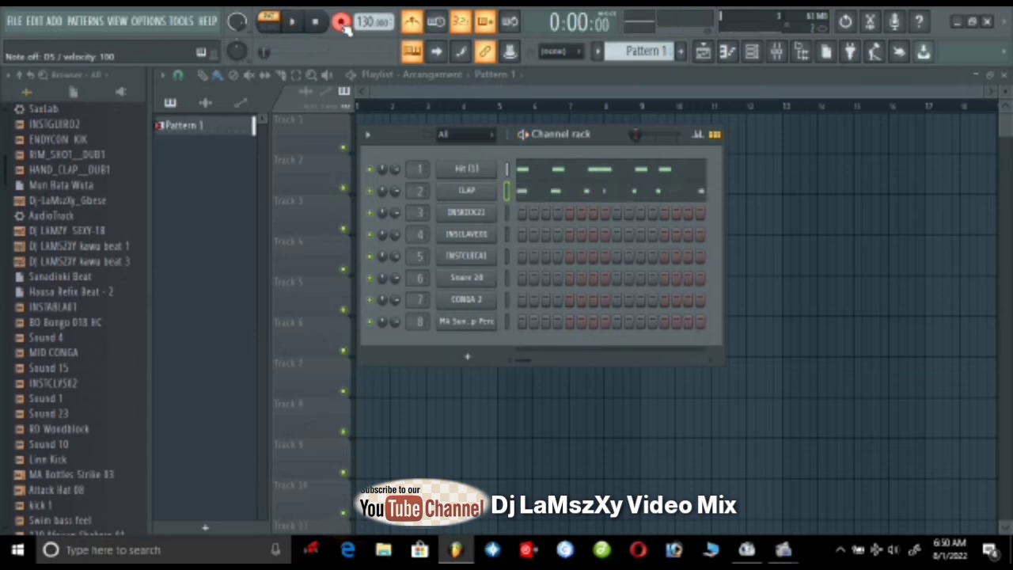
click(587, 192)
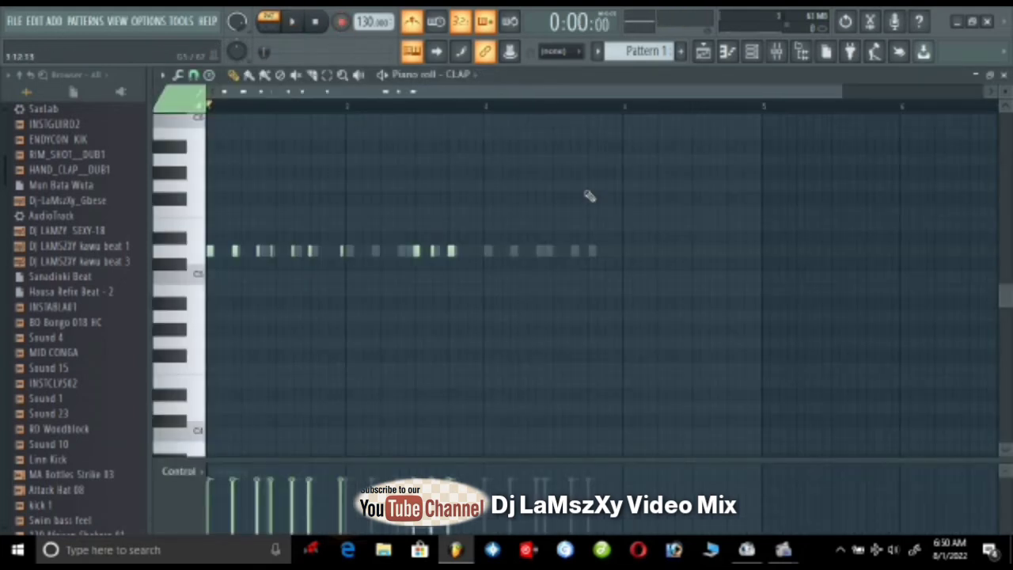
key(space)
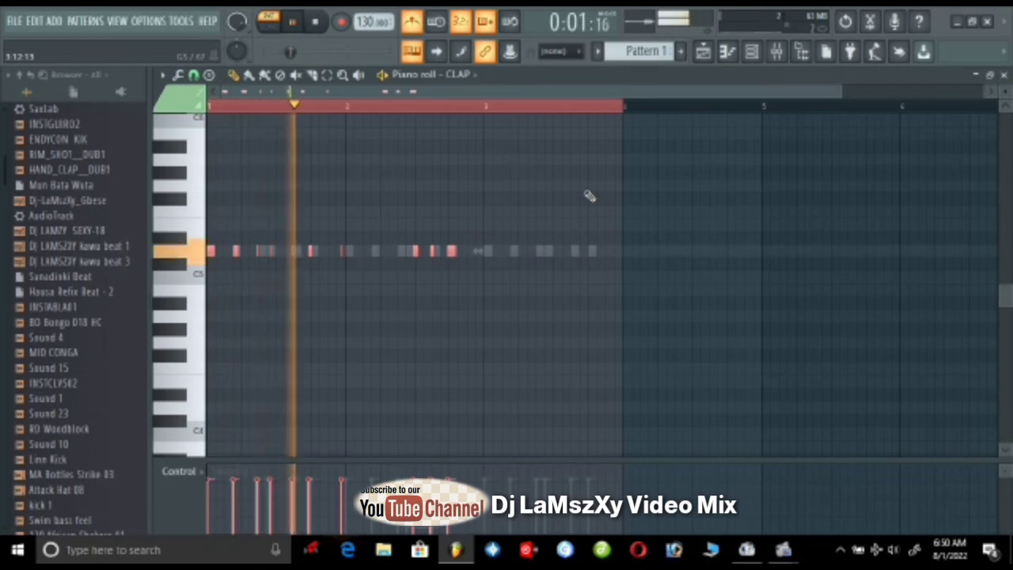
key(space)
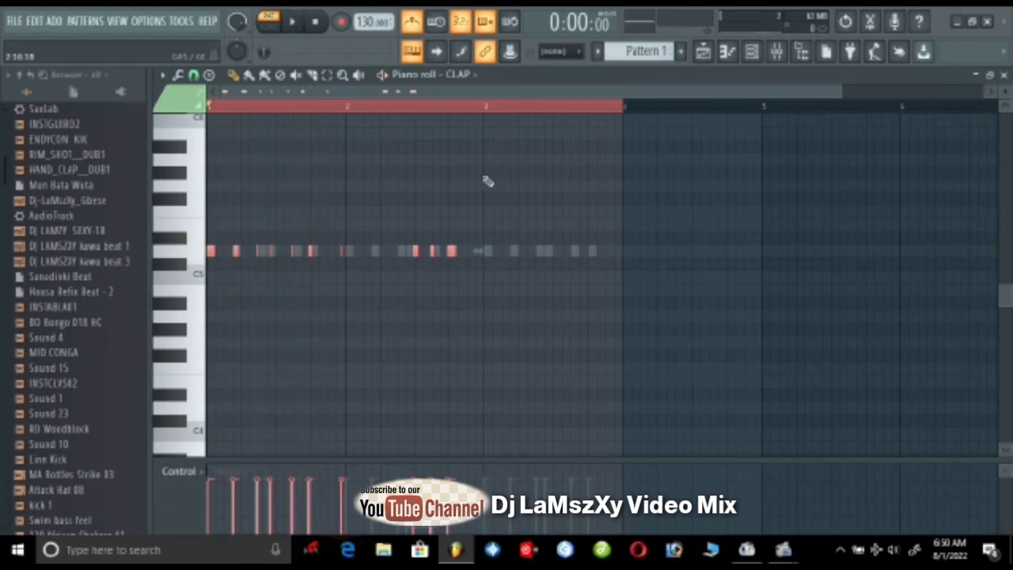
Step: Try quick-quantizing all CLAP notes with the Cell snap, play the pattern, undo the quantize and set the snap to Main
click(195, 75)
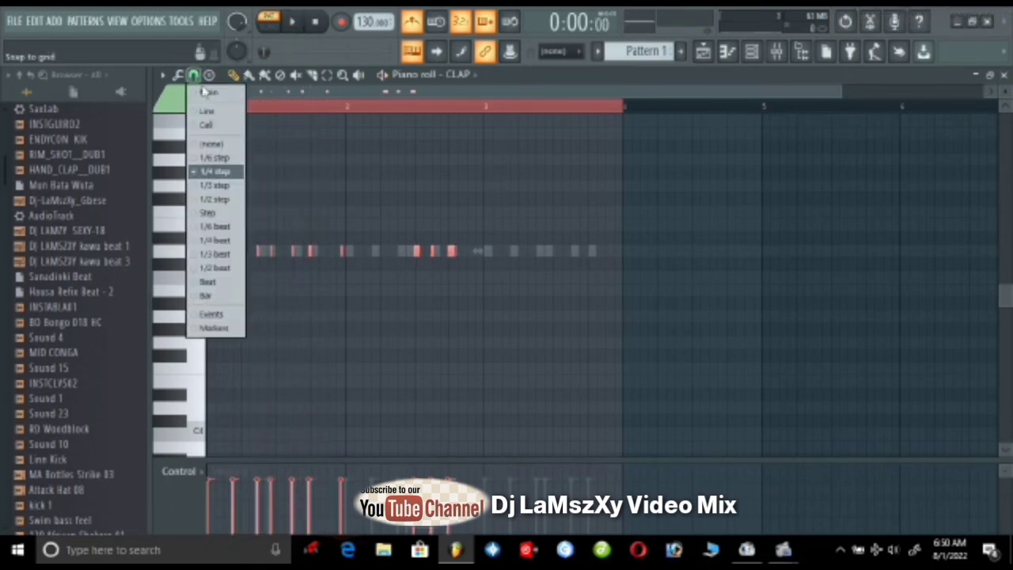
click(209, 123)
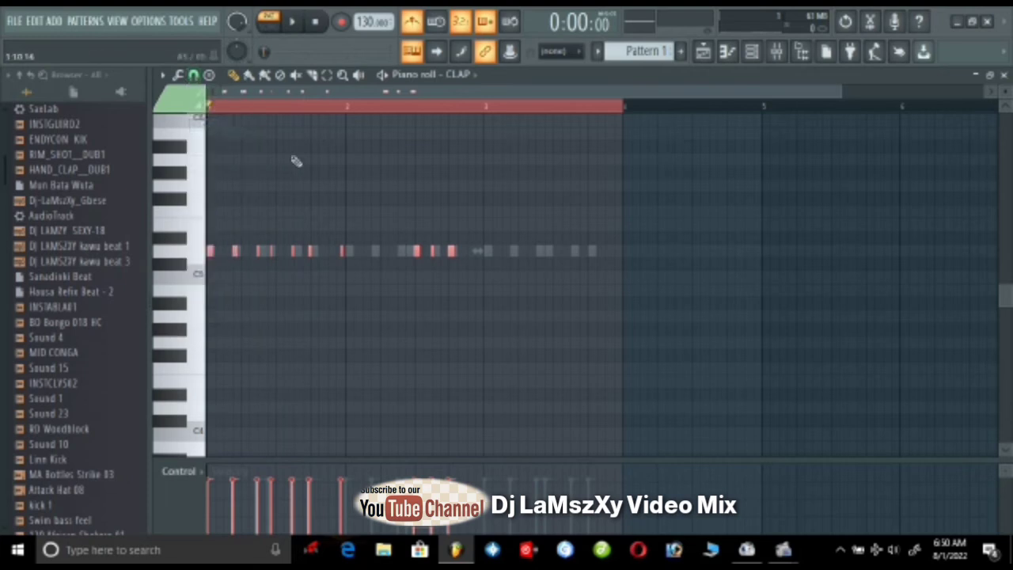
key(ctrl+q)
key(space)
key(space)
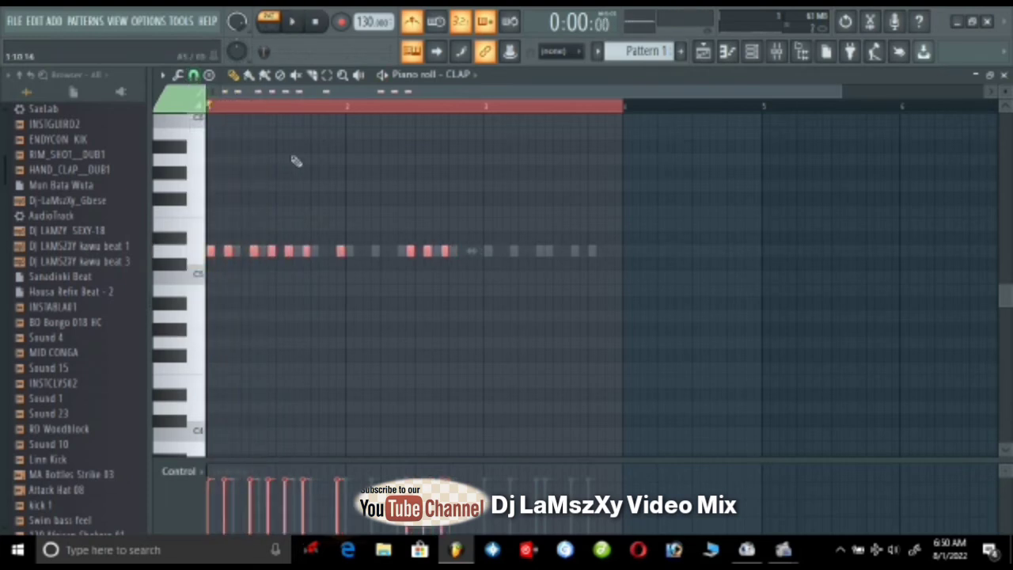
click(208, 74)
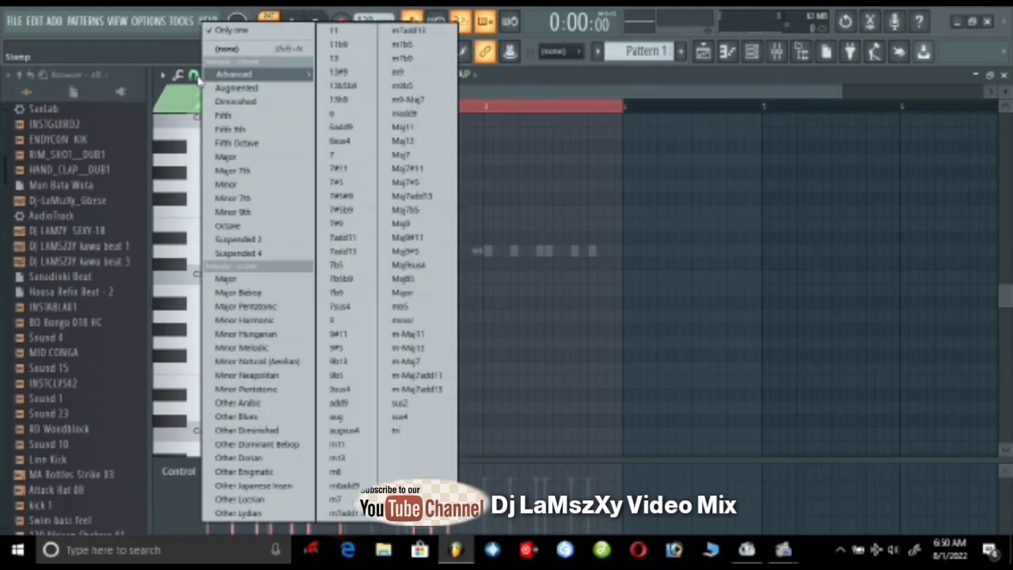
click(193, 76)
click(210, 95)
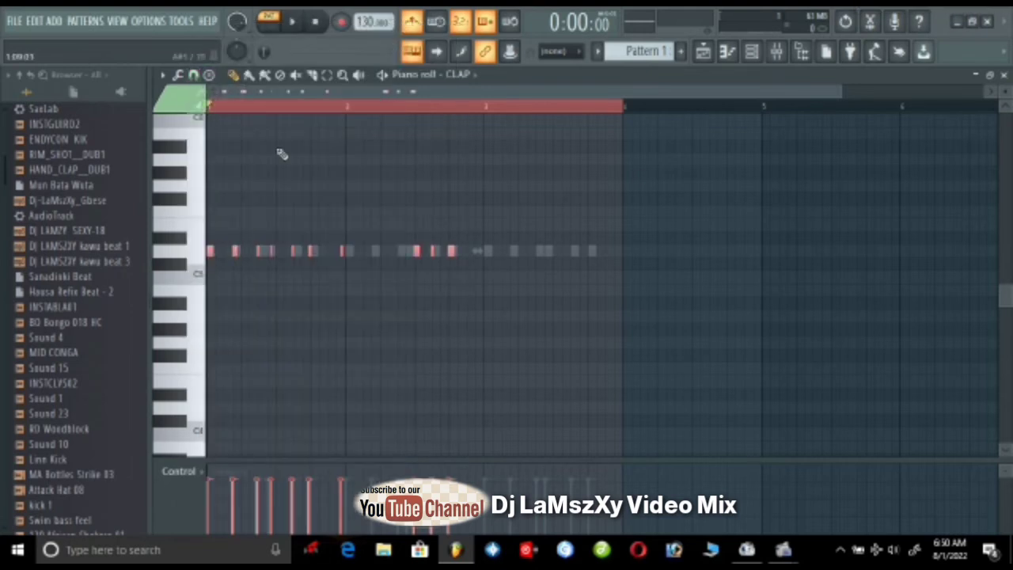
Step: Quick-quantize all CLAP notes with the Line snap and play the pattern back
click(194, 75)
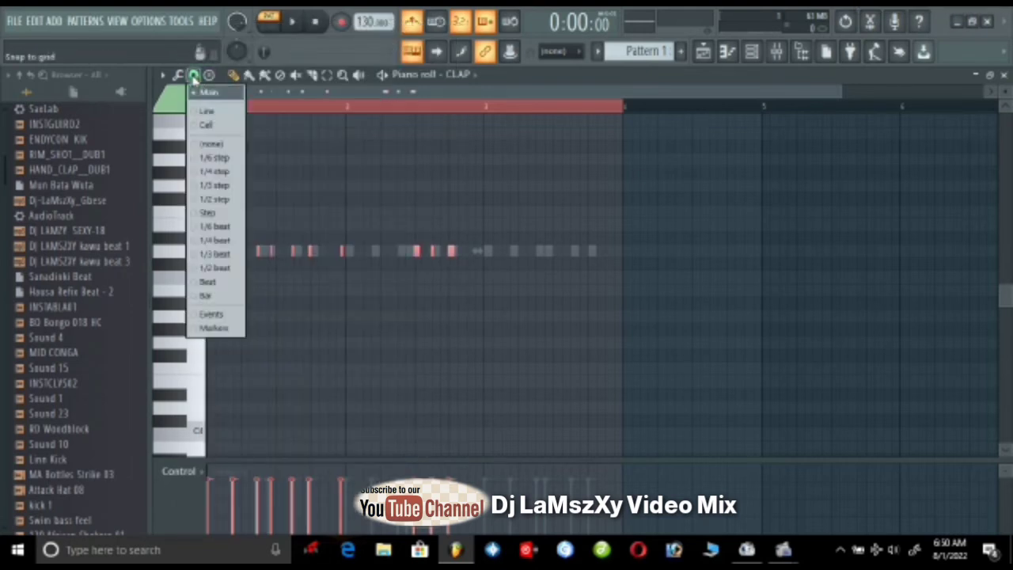
click(218, 120)
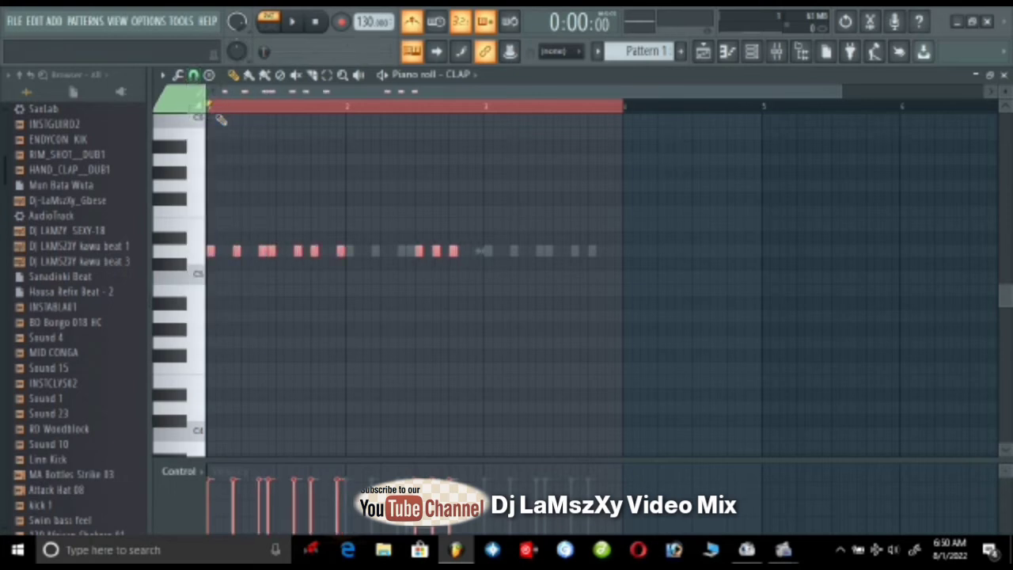
key(space)
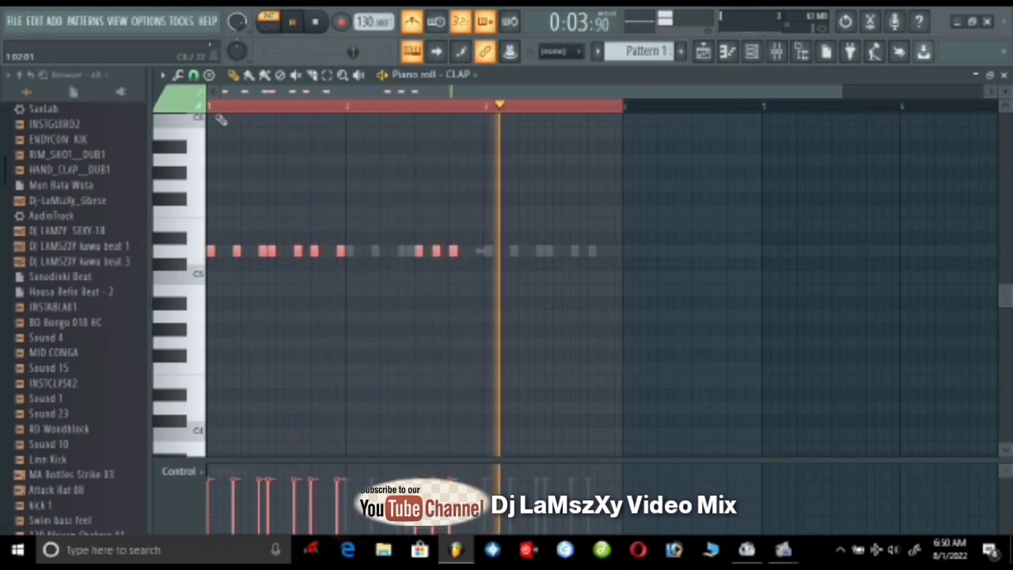
key(space)
key(space)
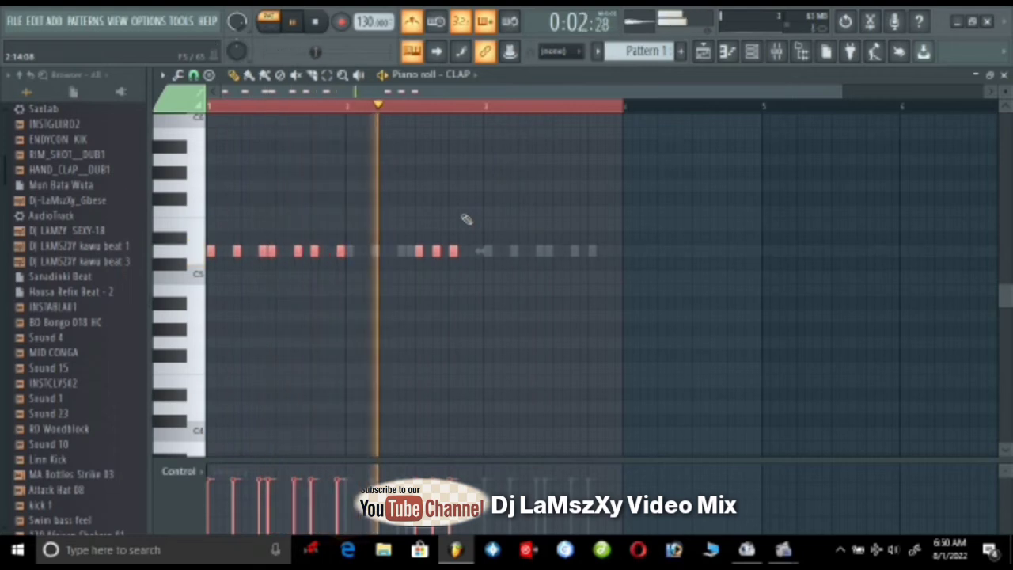
key(space)
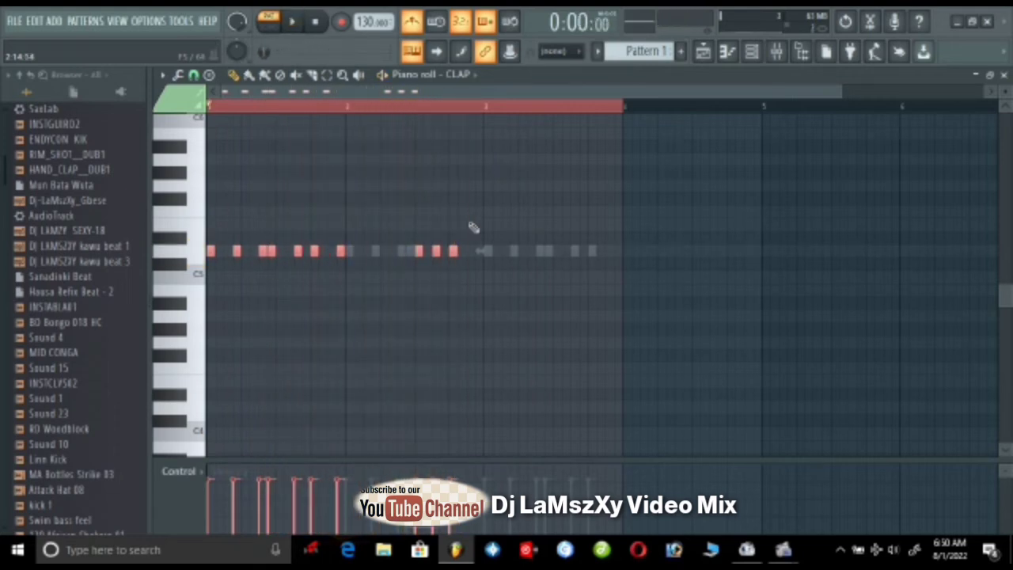
Step: Copy the CLAP notes of bars 1 and 2 into bars 3 and 4 and play the pattern back
click(626, 112)
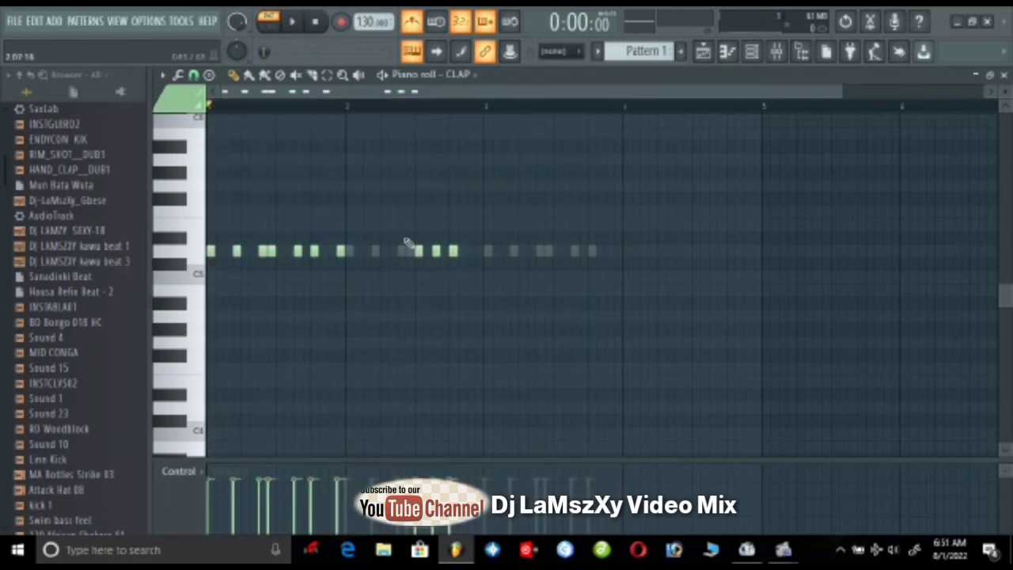
drag(473, 206, 204, 314)
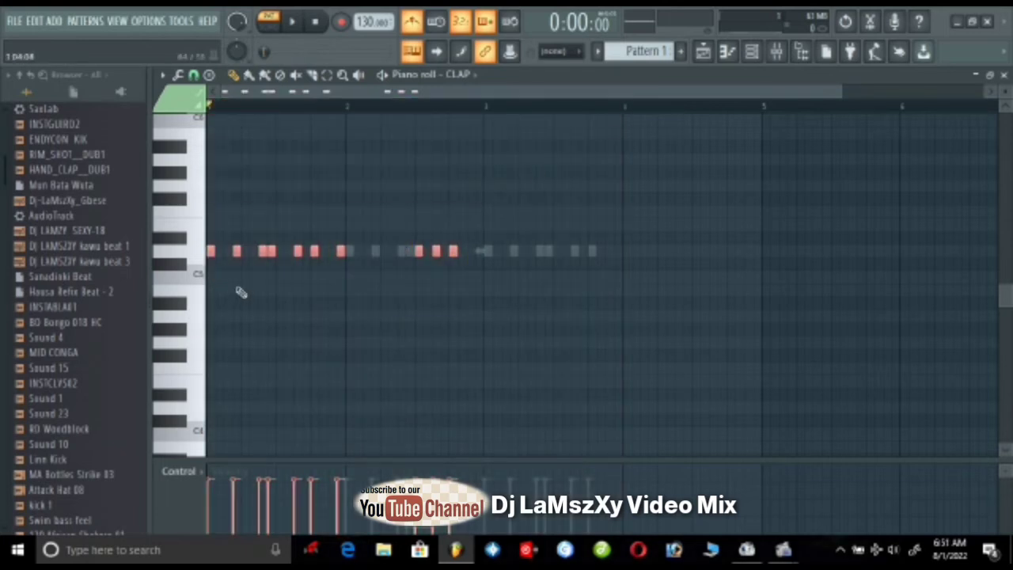
drag(263, 252, 538, 244)
key(space)
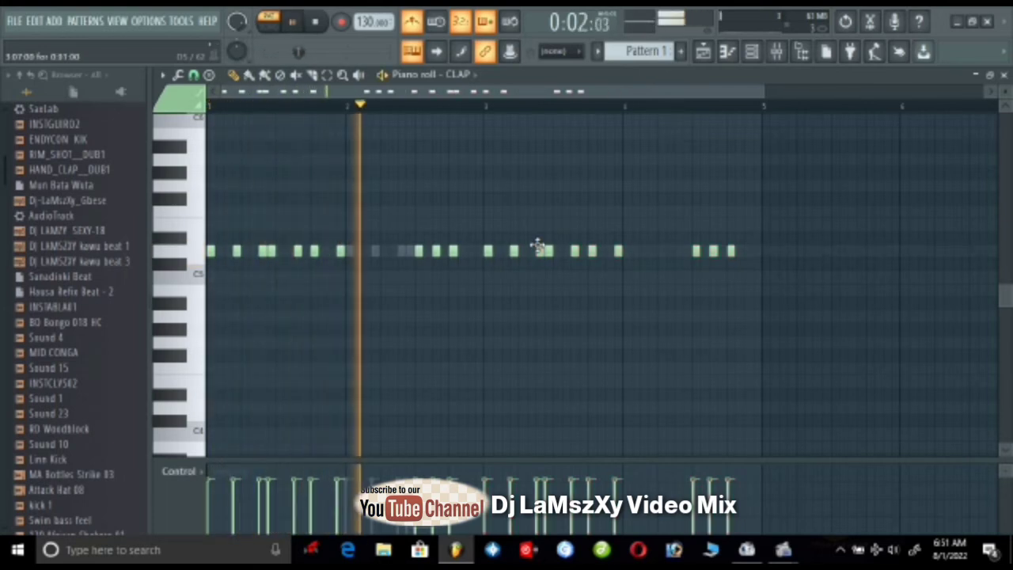
key(space)
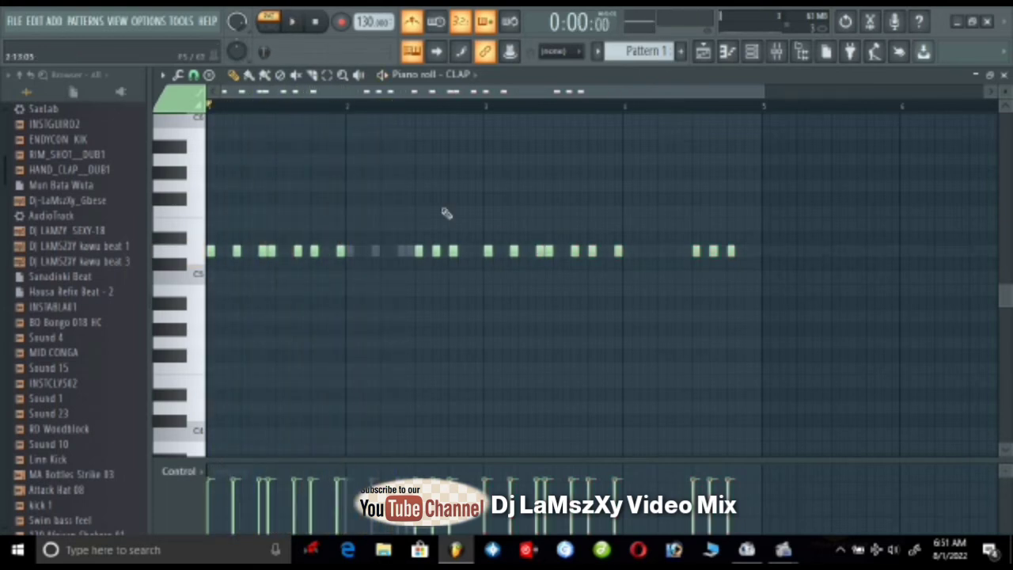
Step: Move the CLAP notes just before bars 2 and 4 onto the bar starts, play the pattern back and close the piano roll
click(340, 251)
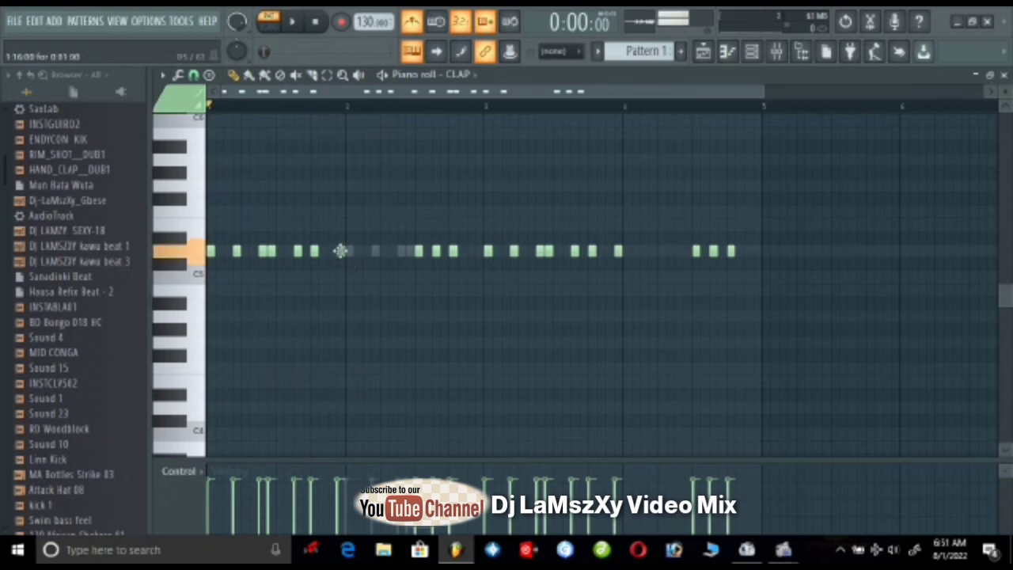
drag(345, 251, 351, 252)
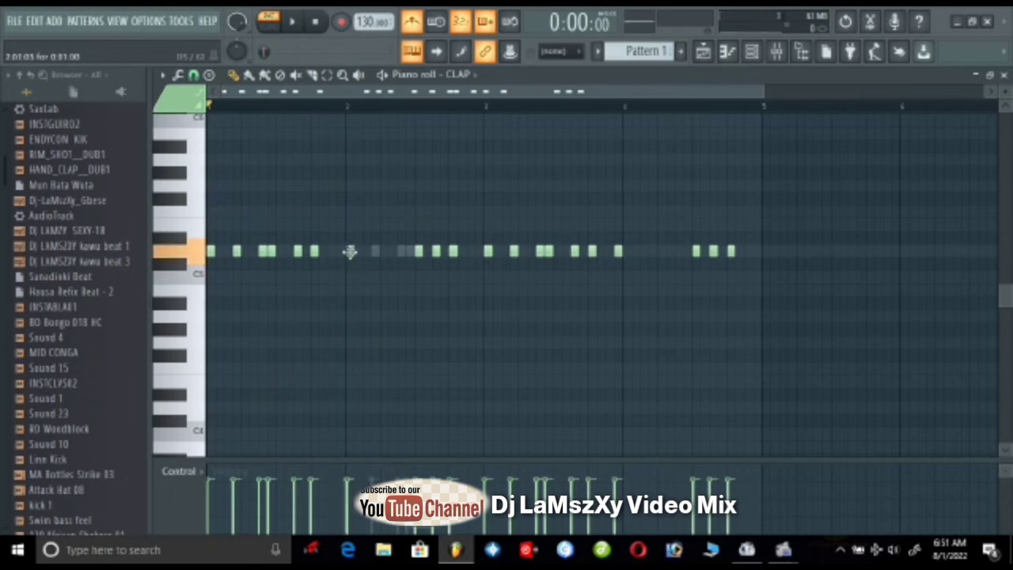
key(space)
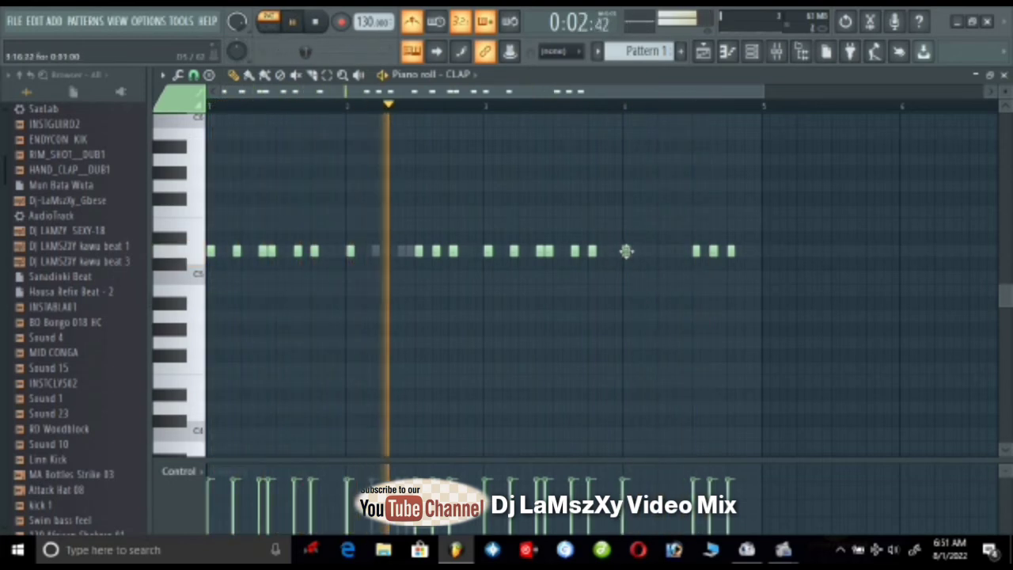
key(ctrl+a)
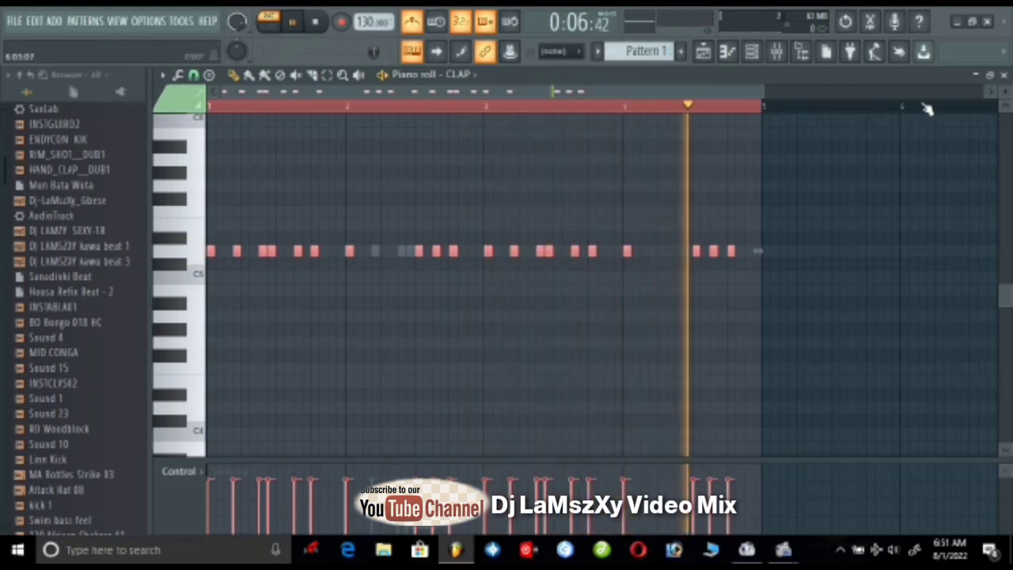
click(1004, 76)
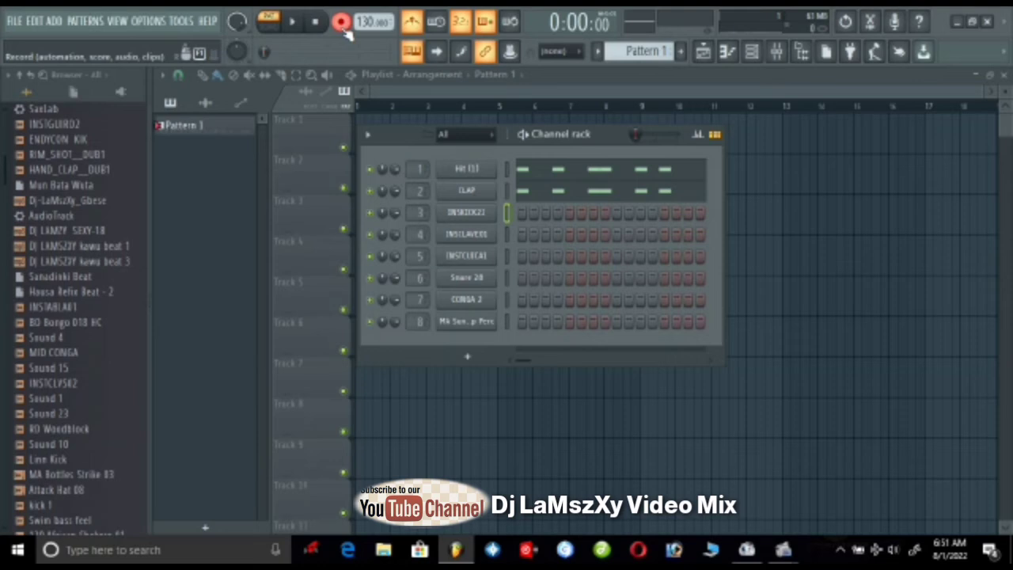
Step: Record an INSKICK22 kick on every beat of bars 1 to 4, turn off recording and open its notes in the piano roll
key(space)
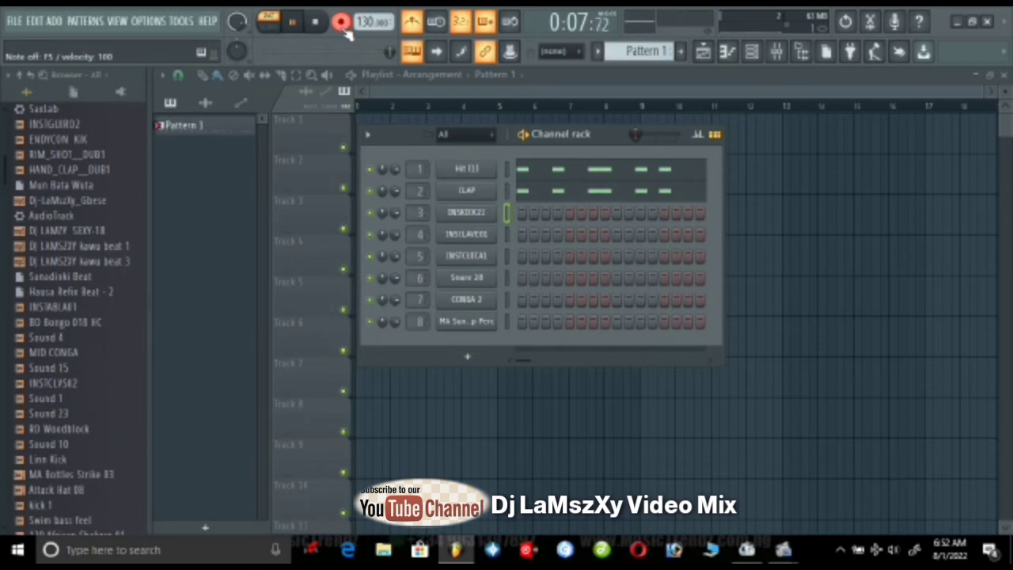
key(space)
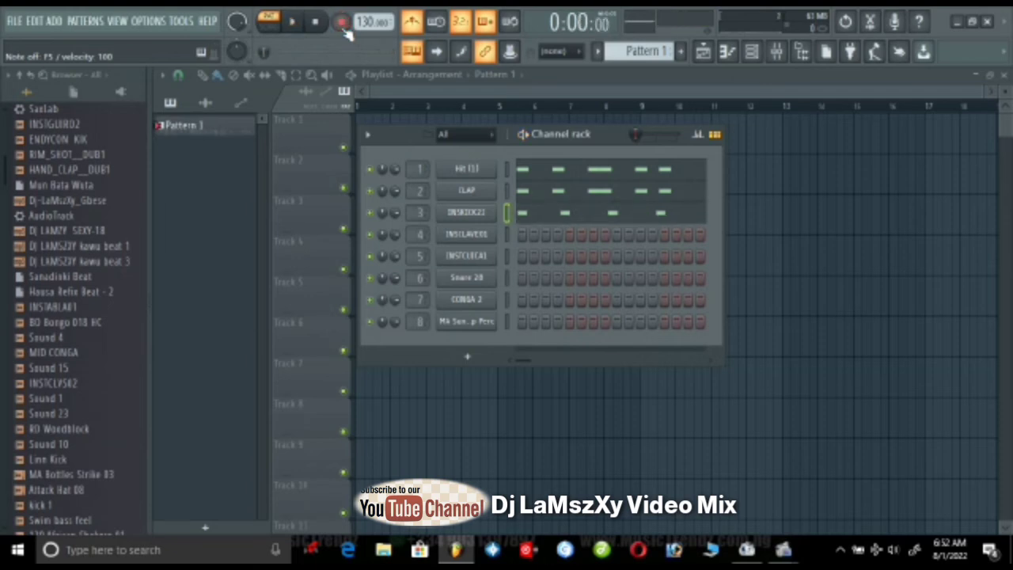
click(558, 212)
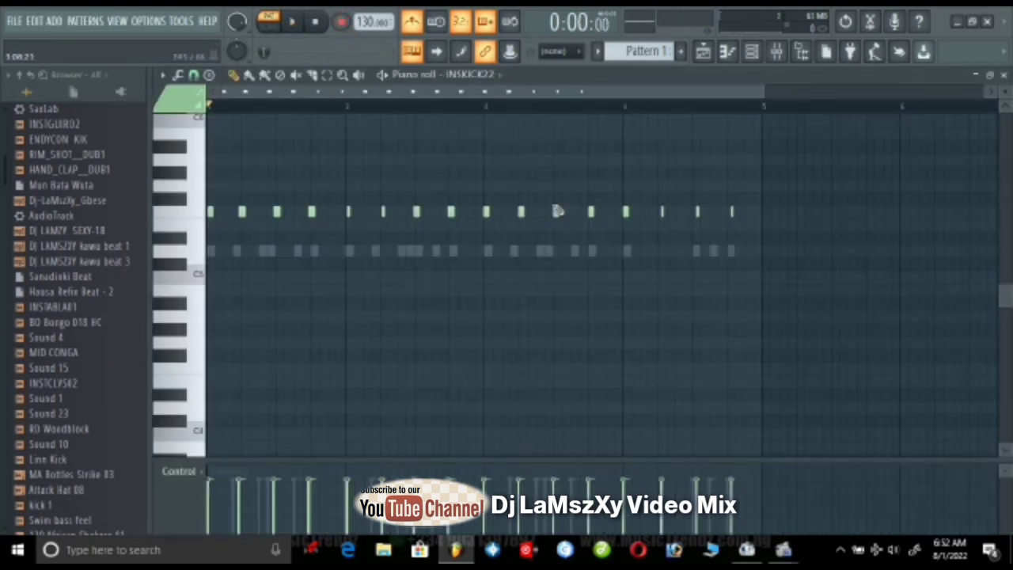
Step: Quick-quantize all INSKICK22 notes and play the pattern back
key(space)
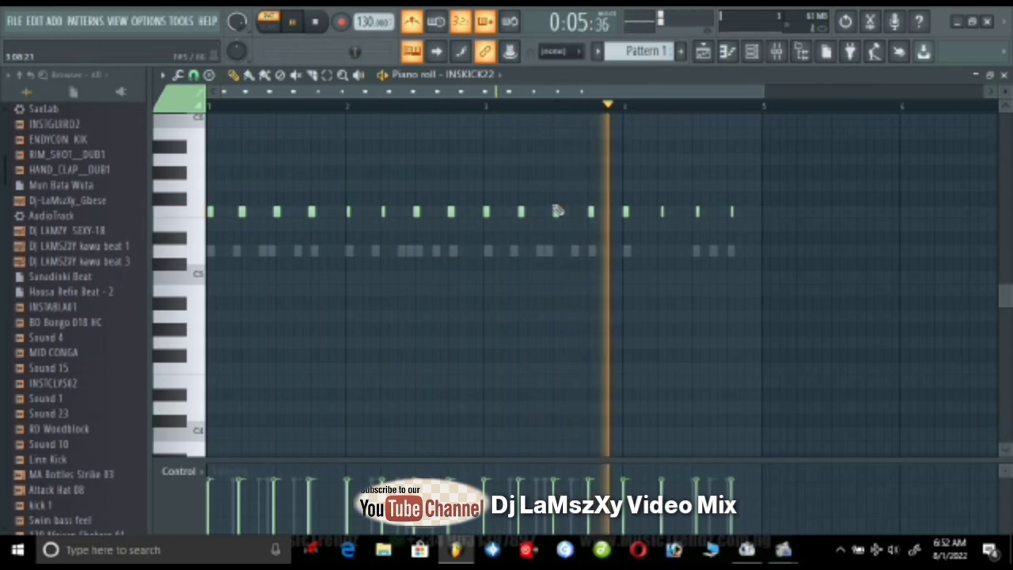
key(space)
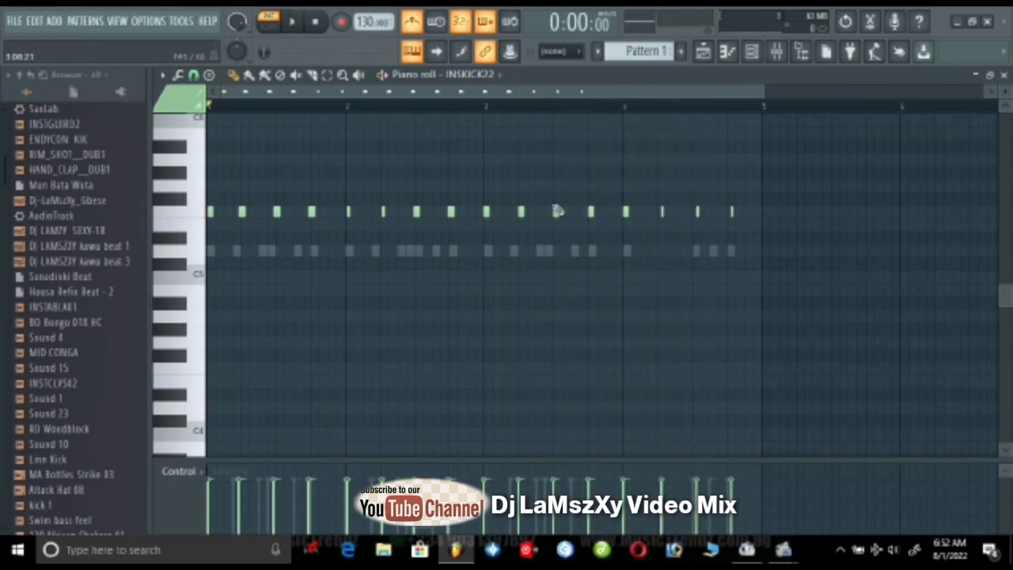
key(ctrl+a)
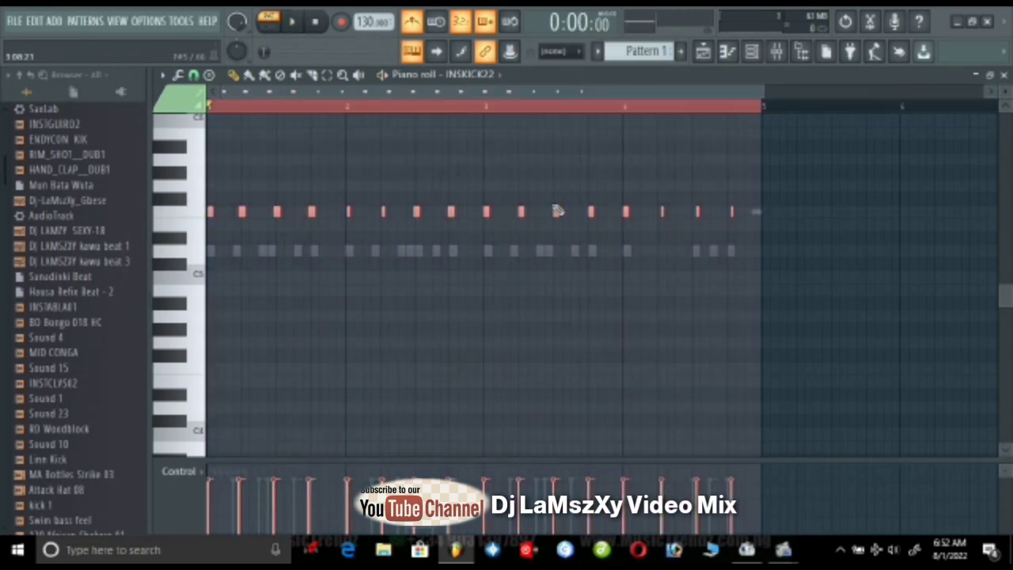
key(ctrl+q)
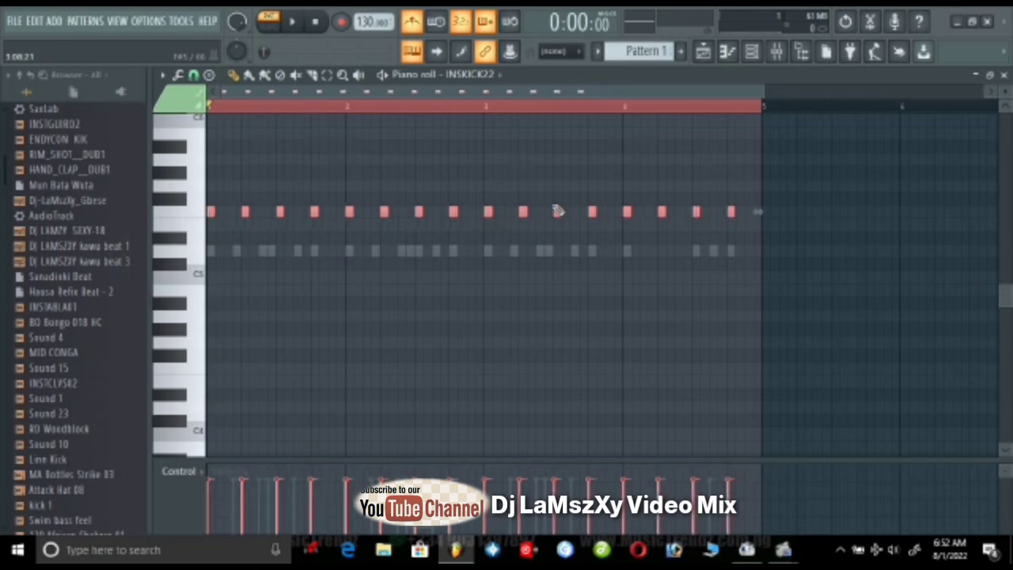
key(space)
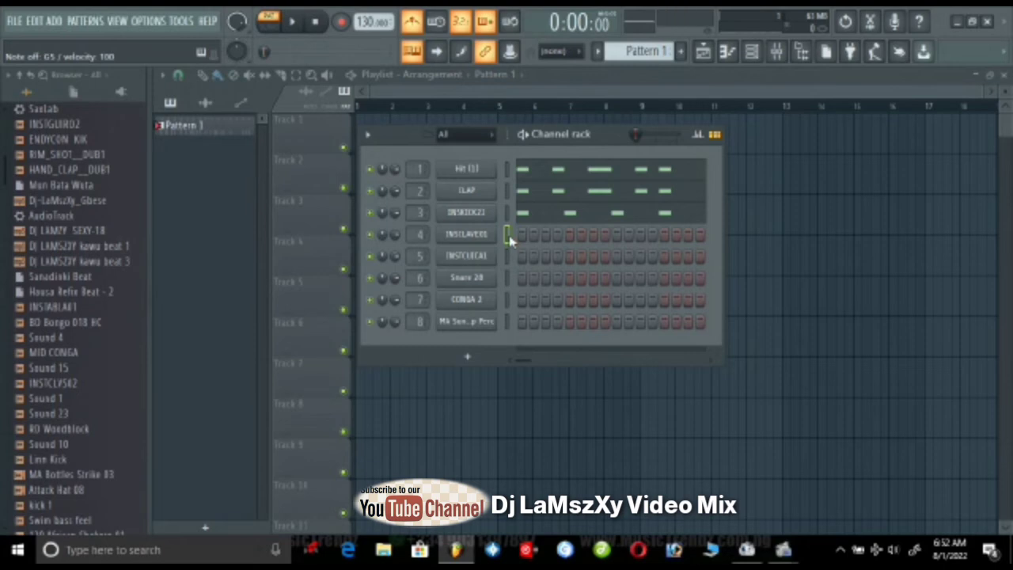
Step: Audition G5 and D#5 on INSCLAVE01, record its clave part at D#5 over bars 1 to 4 and open its notes in the piano roll
key(b)
key(b)
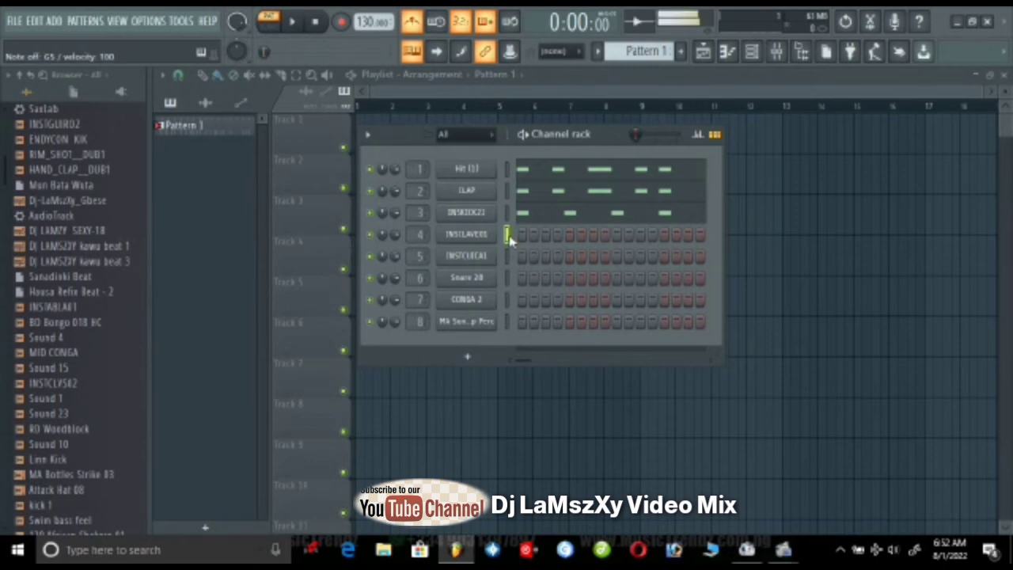
key(d)
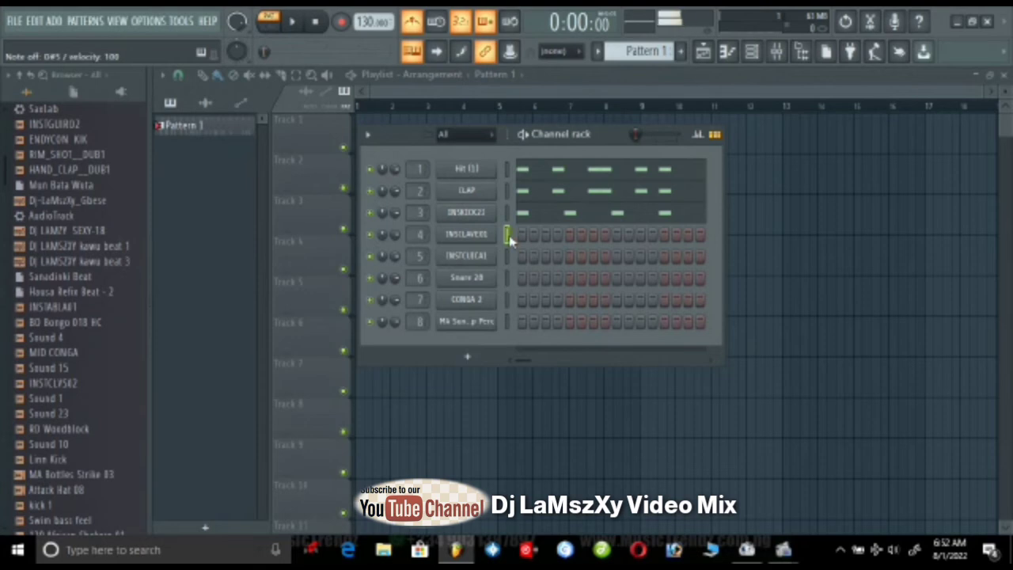
key(d)
key(d)
key(d)
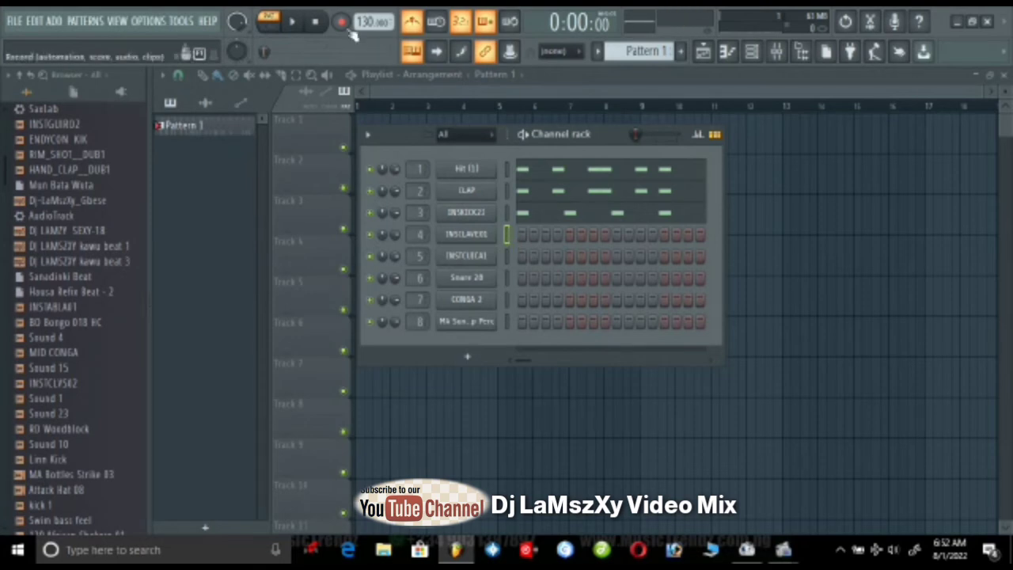
key(space)
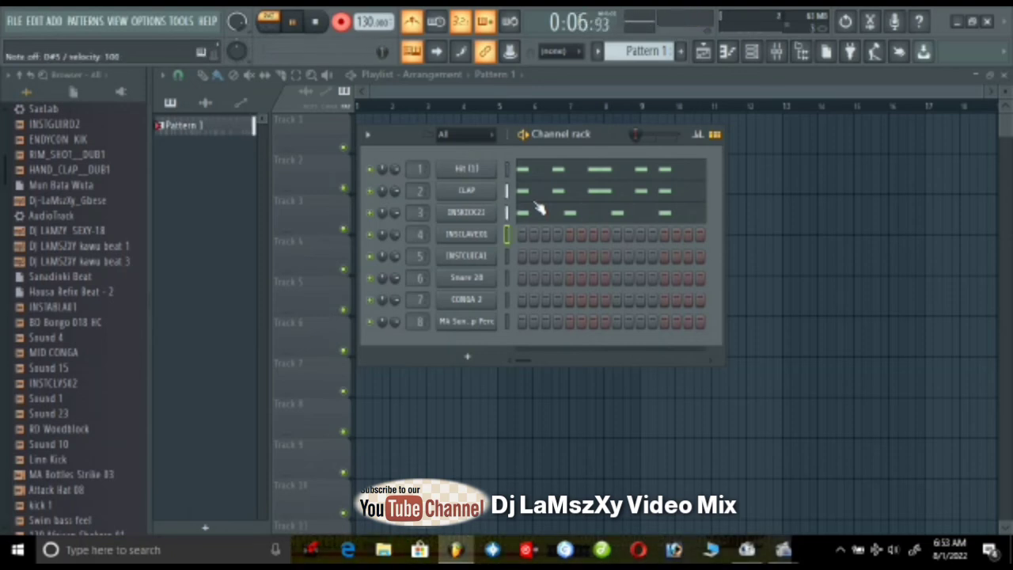
key(space)
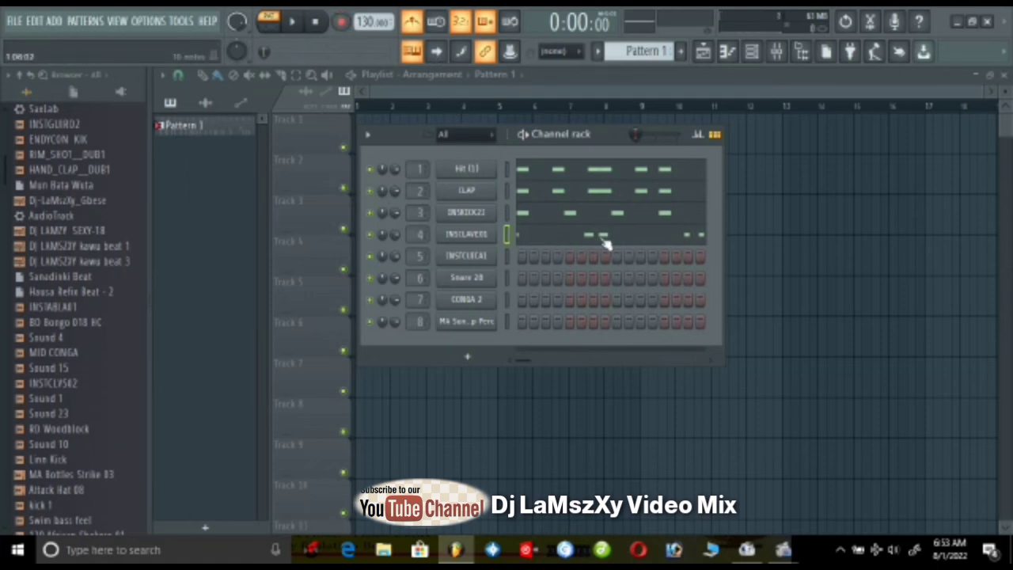
click(595, 244)
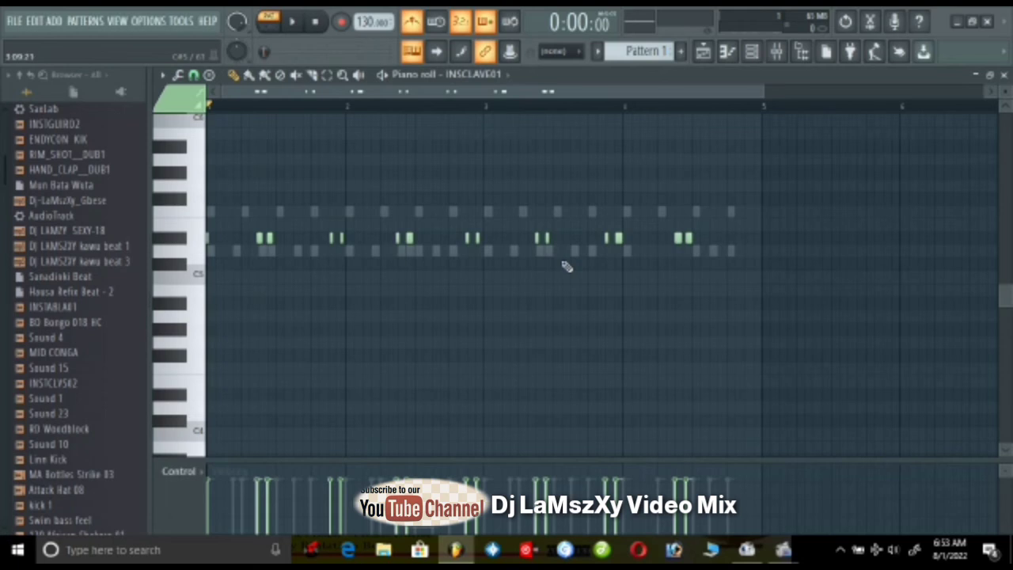
Step: Quantize all INSCLAVE01 notes, play the pattern back and close the piano roll
key(ctrl+a)
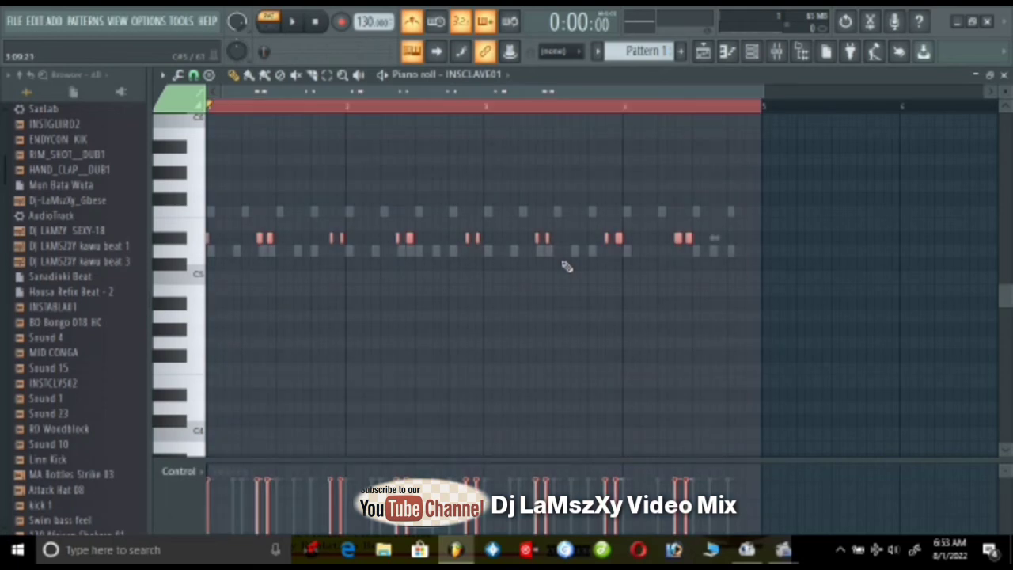
key(alt+q)
key(space)
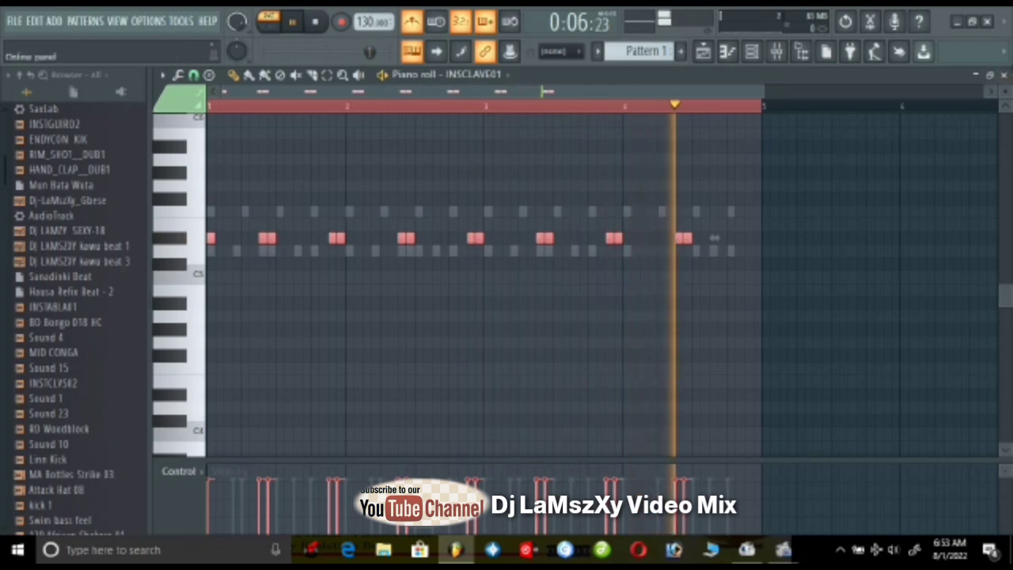
click(1005, 75)
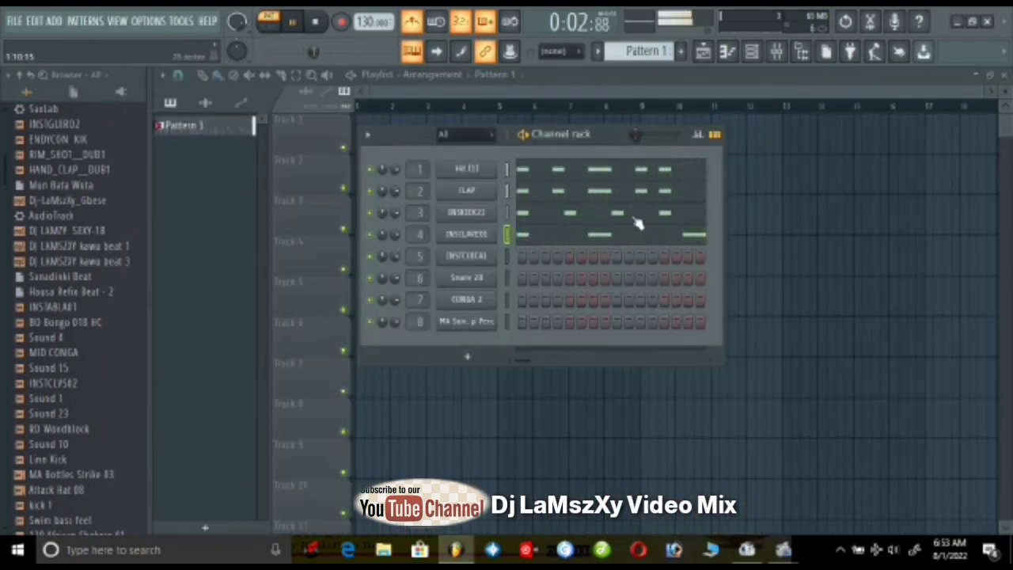
key(space)
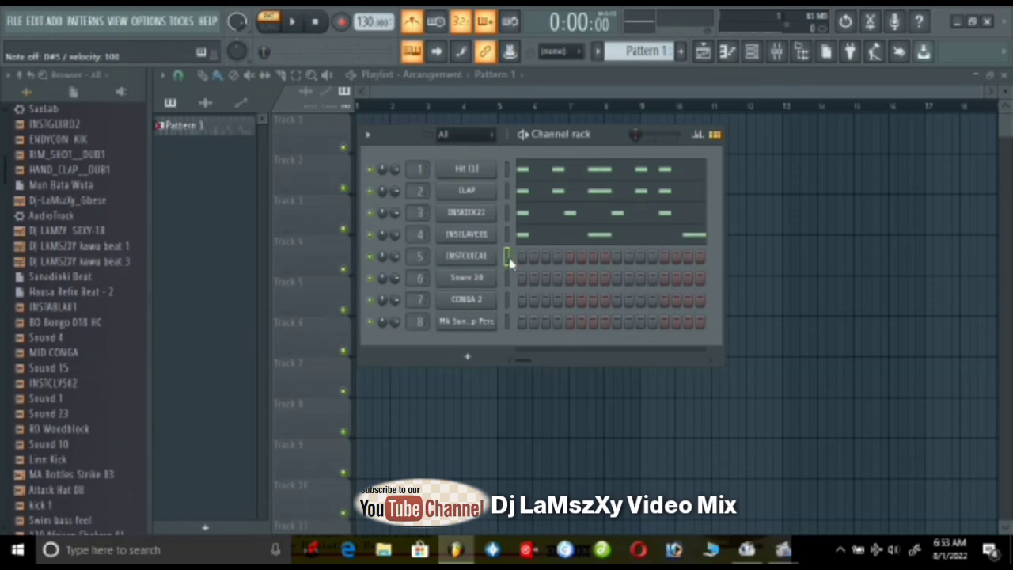
Step: Record single INSTCUICA1 hits at D#5 over bars 1 to 4 and open its notes in the piano roll
key(space)
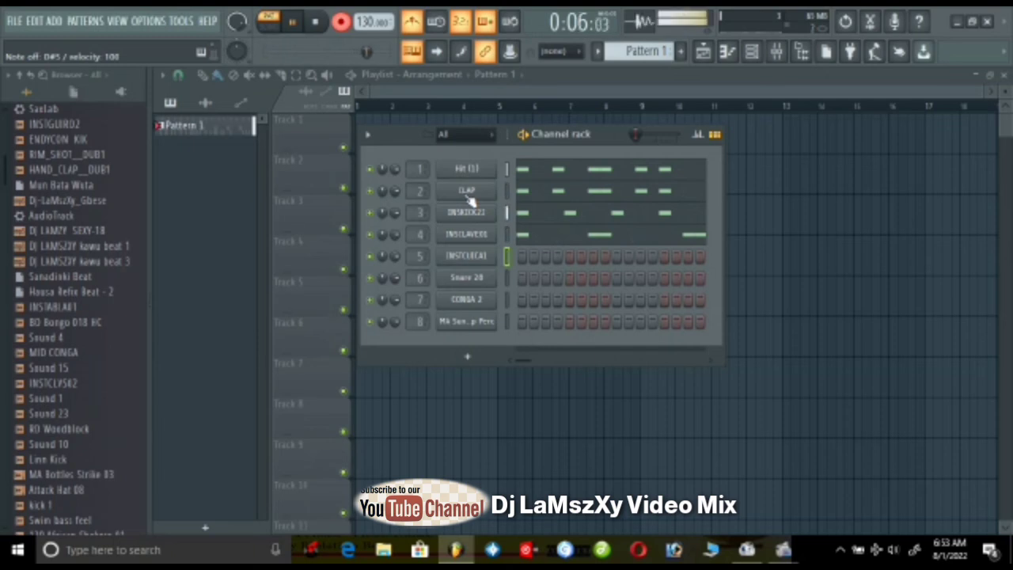
key(space)
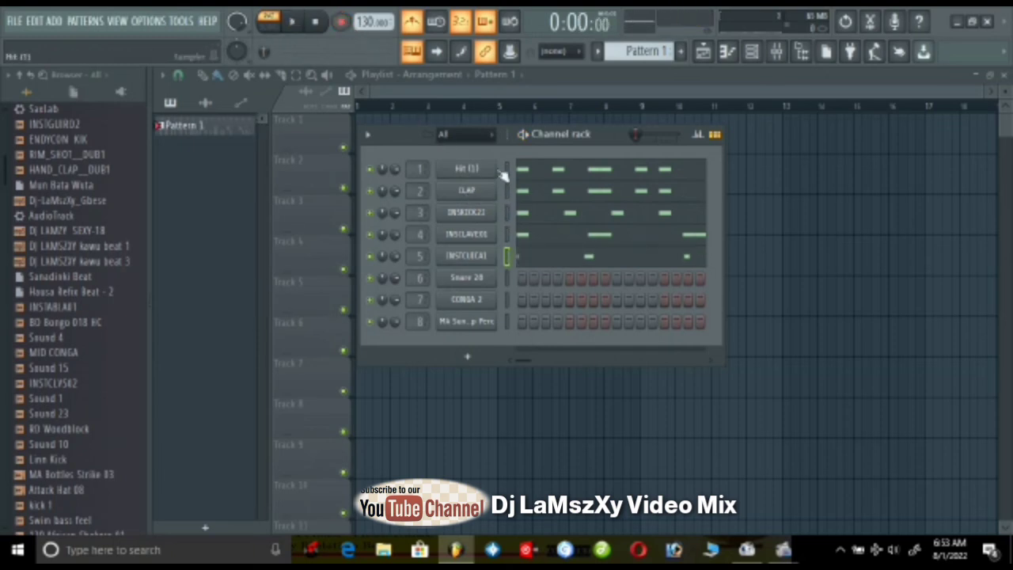
click(548, 264)
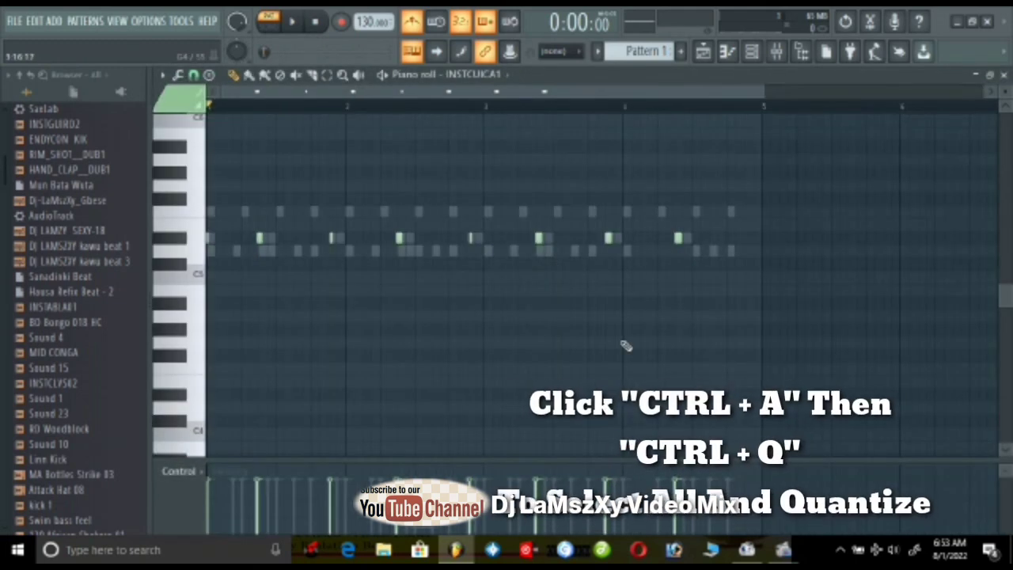
Step: Quick-quantize all INSTCUICA1 notes and play the pattern back
key(ctrl+a)
key(ctrl+q)
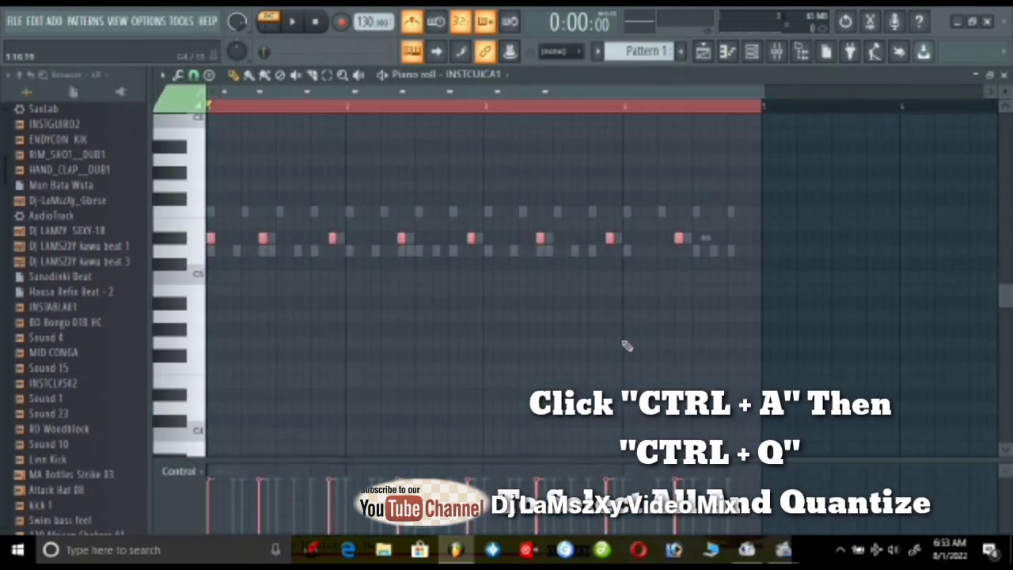
key(space)
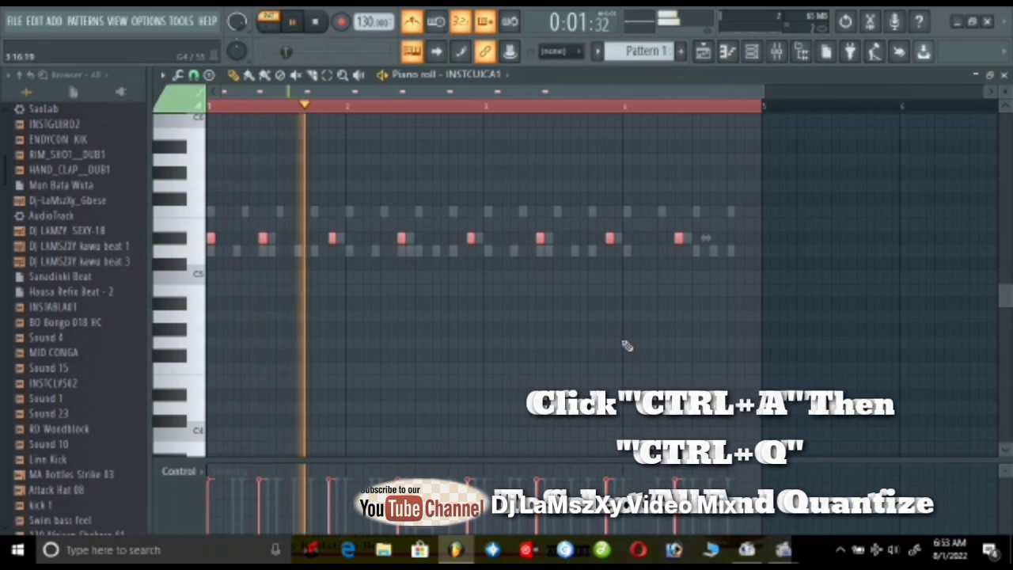
key(space)
Step: Delete the first INSTCUICA1 note at the start of bar 1 and play the pattern back
key(ctrl+d)
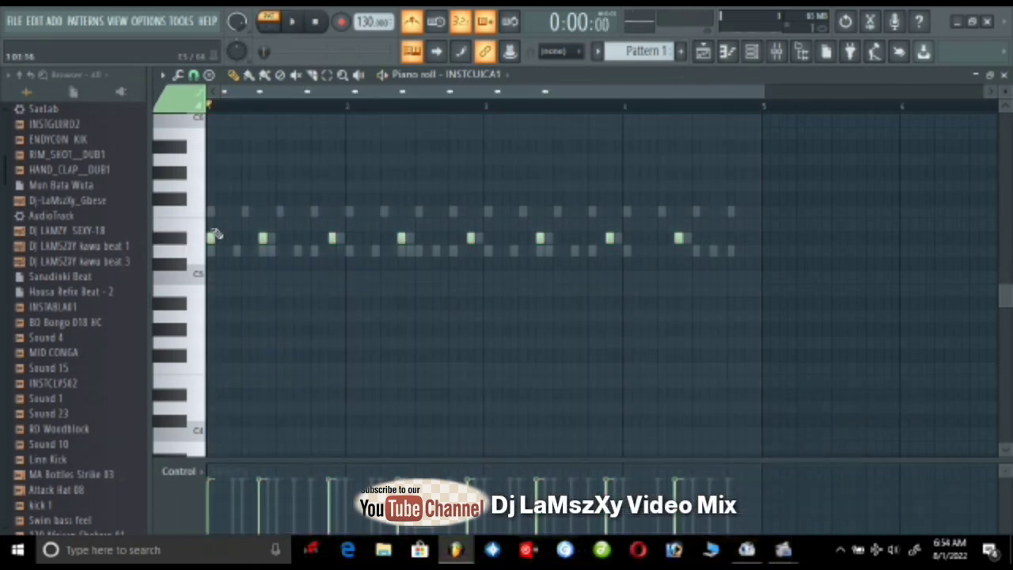
key(space)
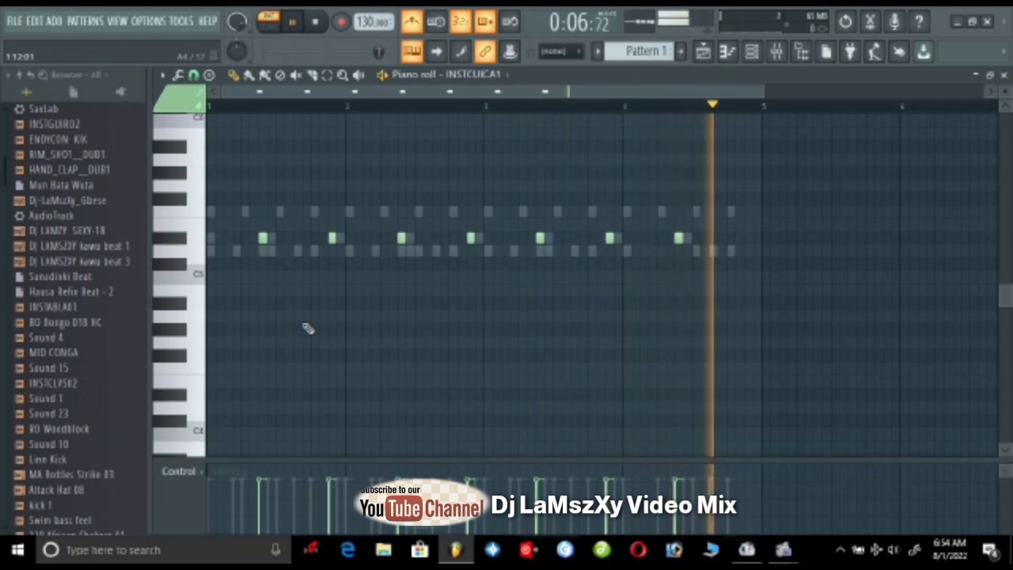
key(space)
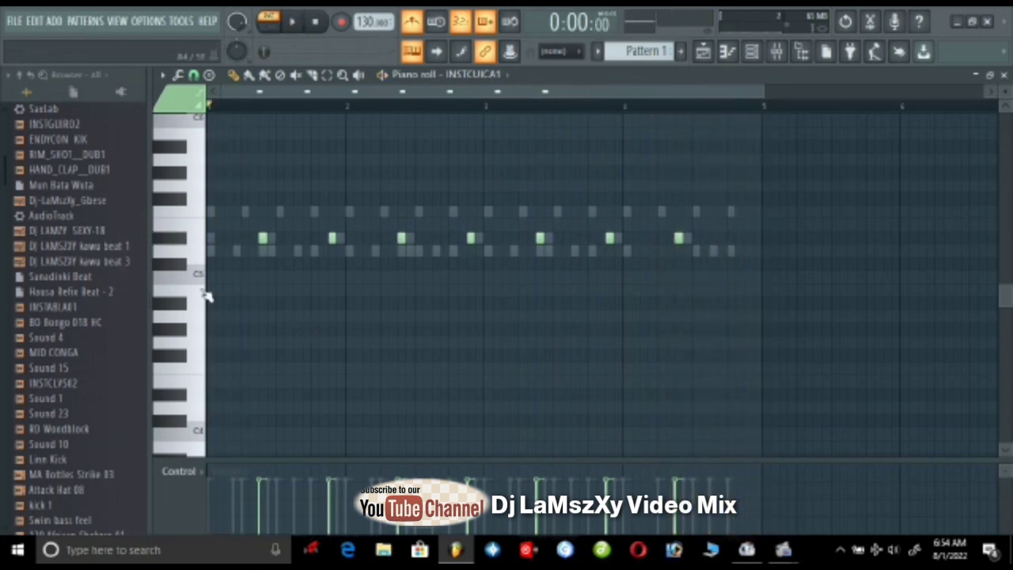
Step: Add a D#5 INSTCUICA1 note at step 15 of bar 4, adjusting its position against playback, and close the piano roll
click(263, 238)
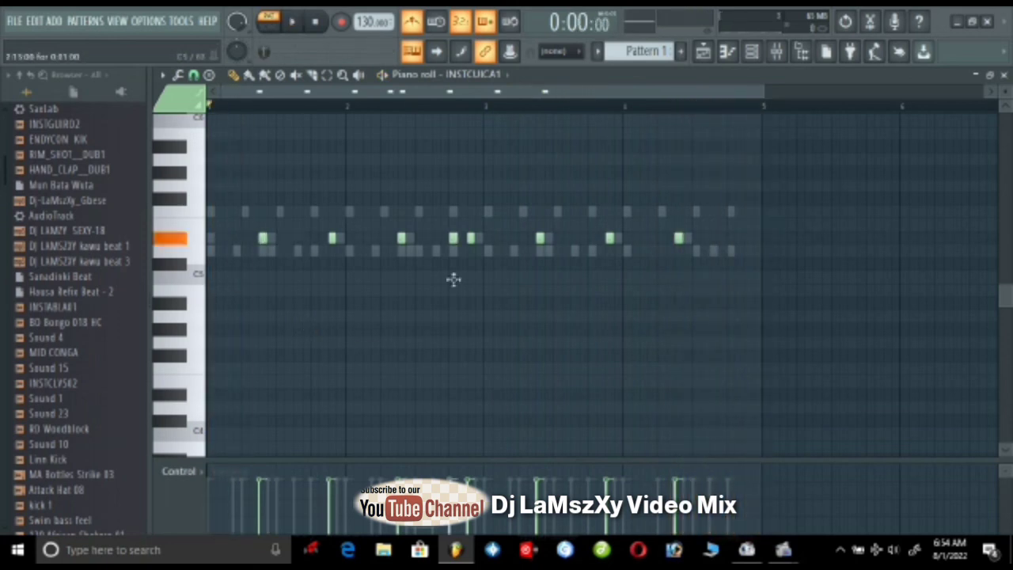
drag(773, 251, 760, 263)
key(space)
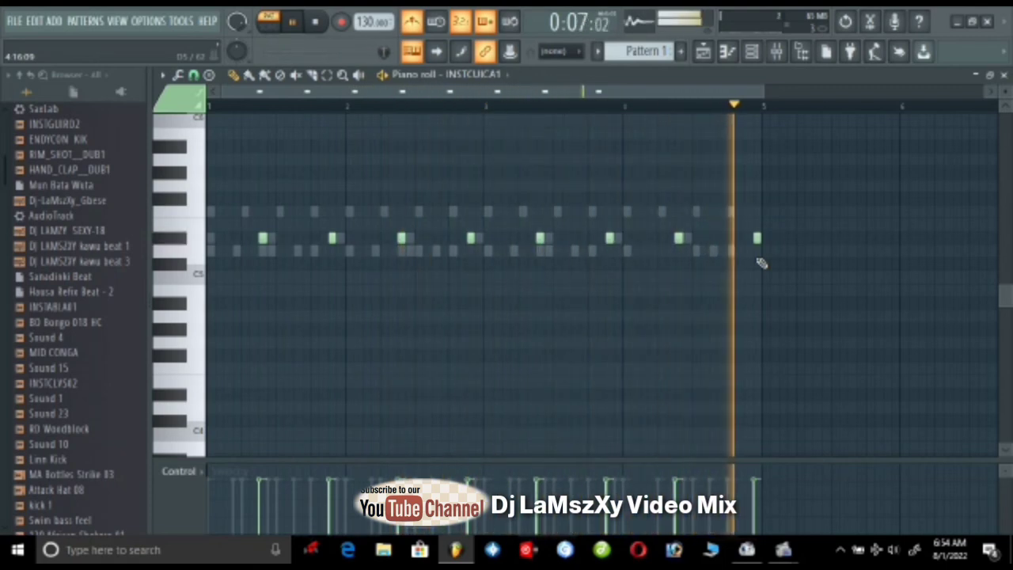
key(space)
key(space)
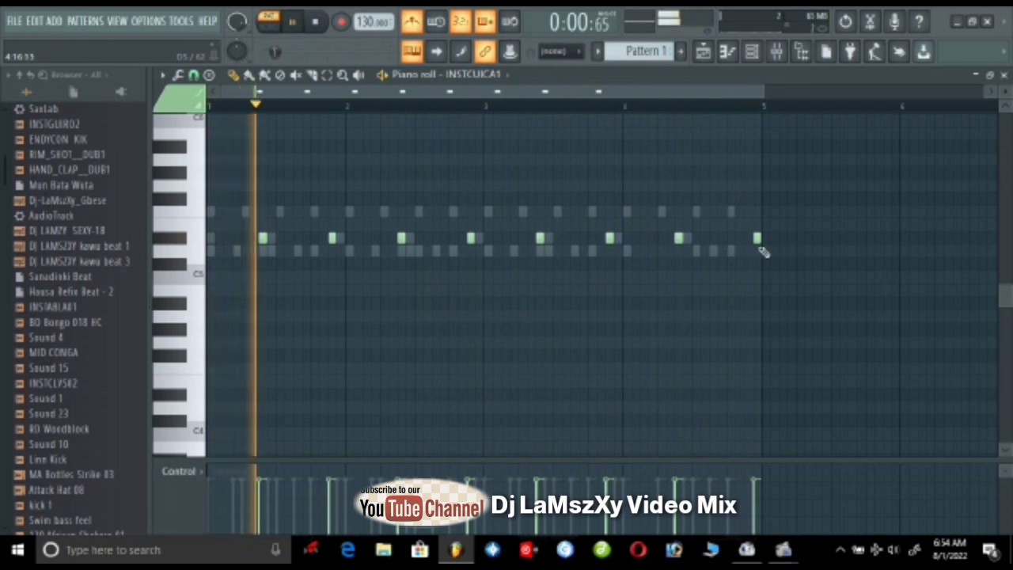
right_click(757, 238)
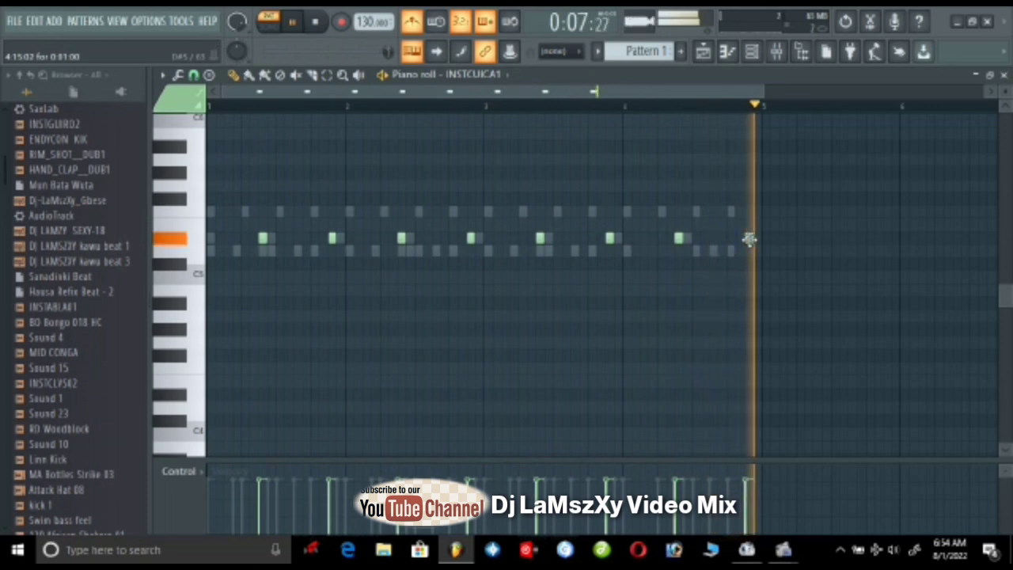
key(space)
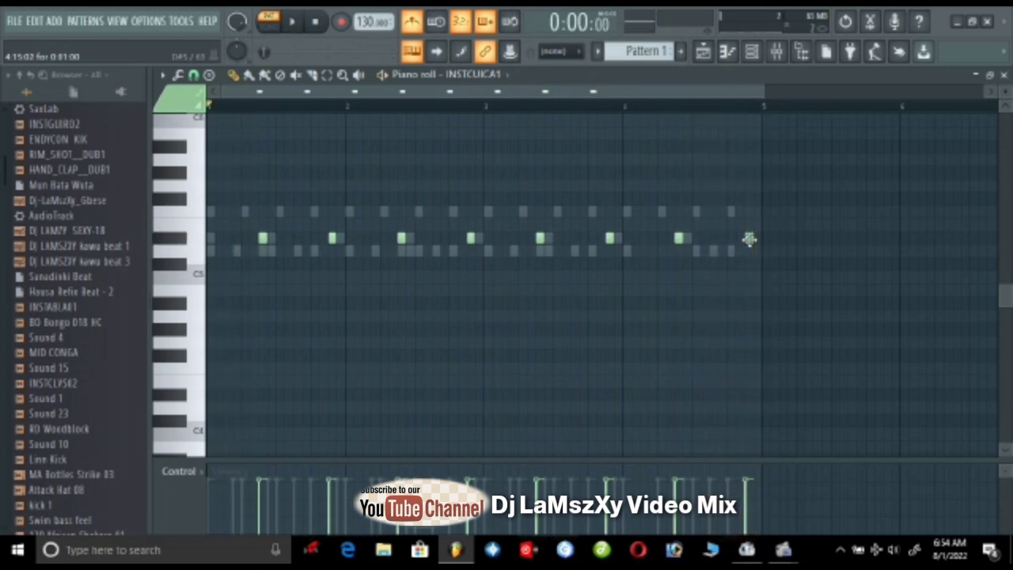
click(1004, 75)
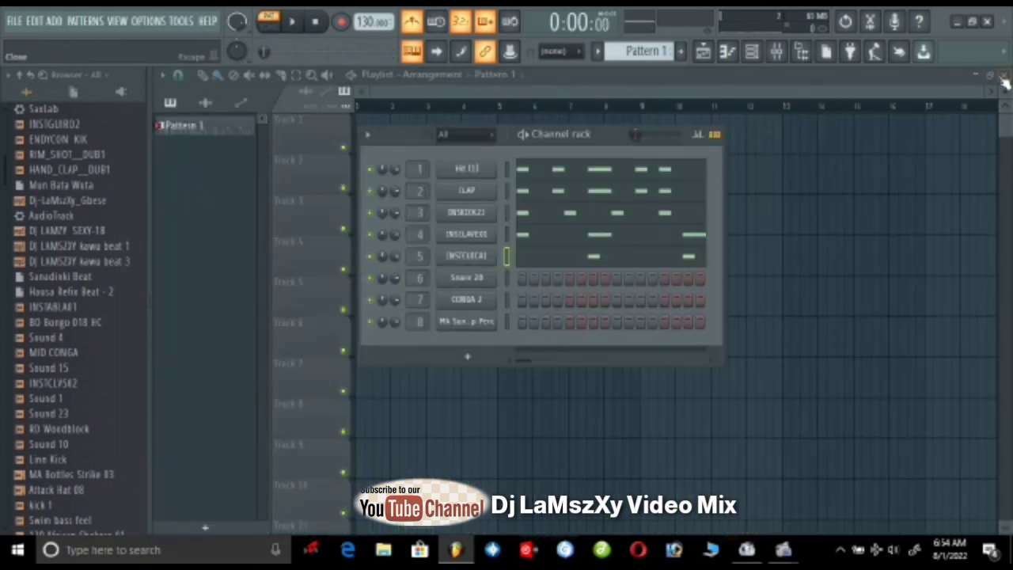
Step: Select the Snare 28 channel and rehearse its part over the playing pattern
click(509, 282)
key(space)
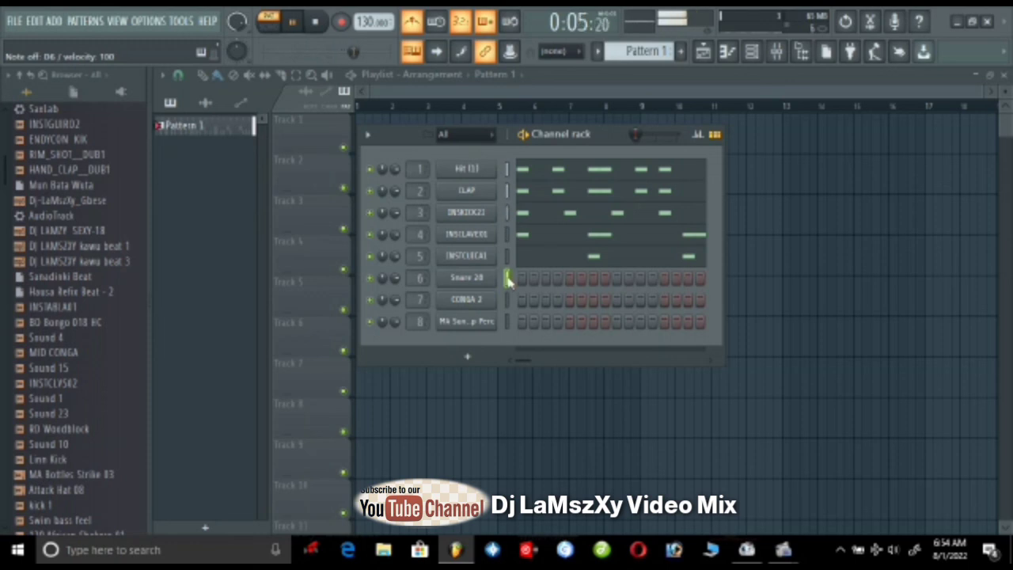
key(space)
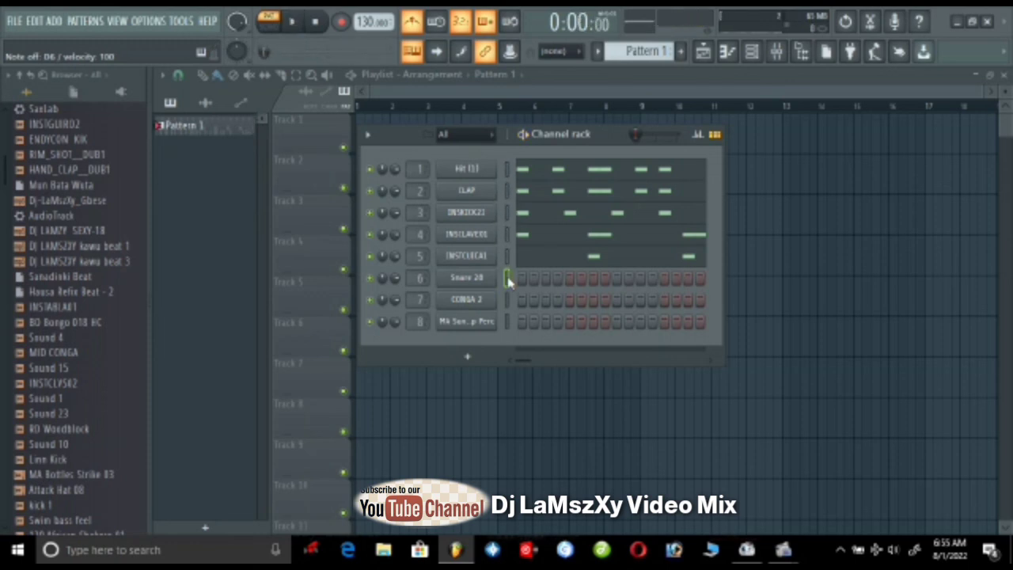
click(341, 21)
key(space)
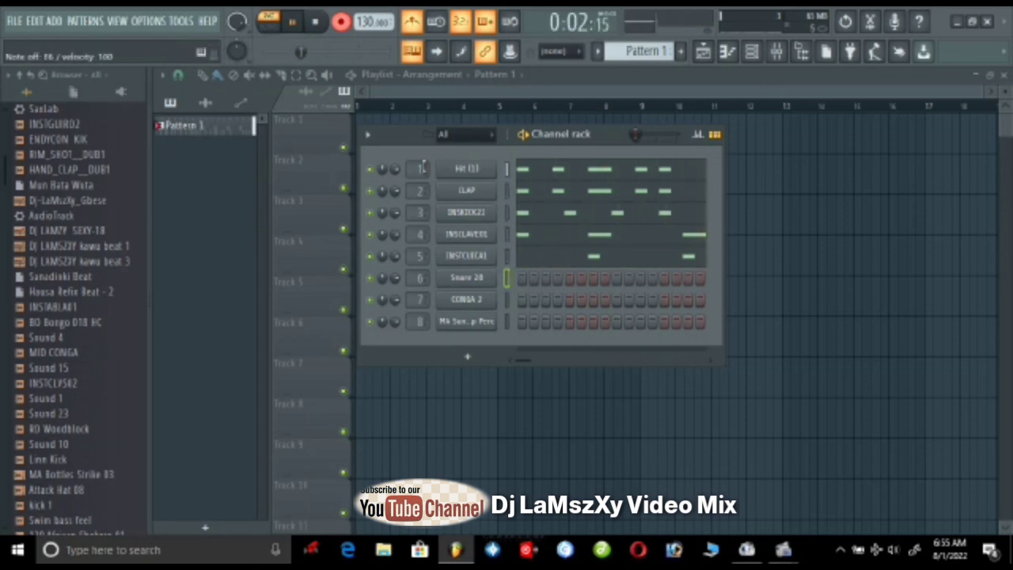
key(space)
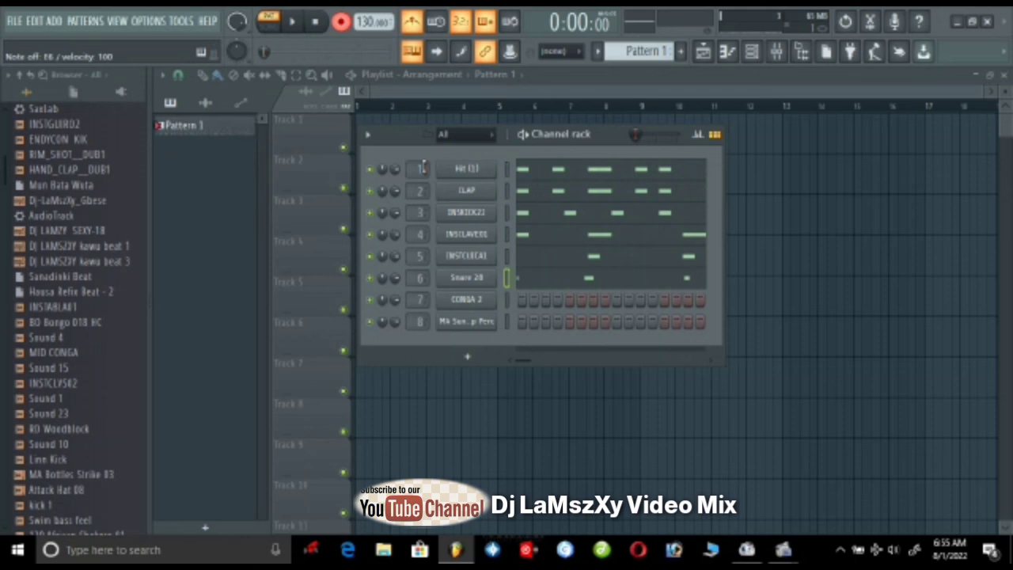
key(ctrl+z)
click(342, 22)
key(space)
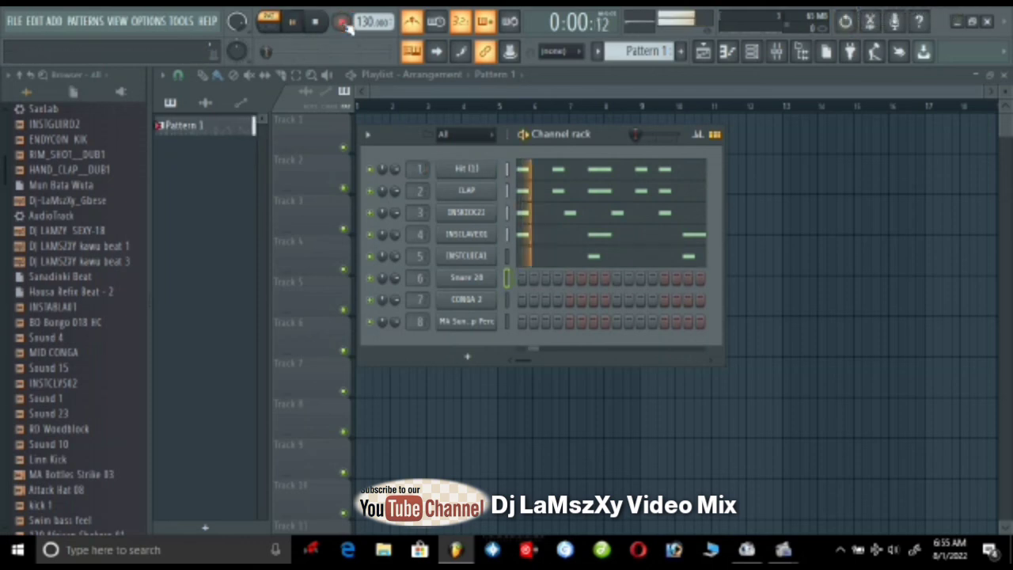
Step: Record the Snare 28 part at D6 over bars 1 to 4, turn off recording and open its notes in the piano roll
key(space)
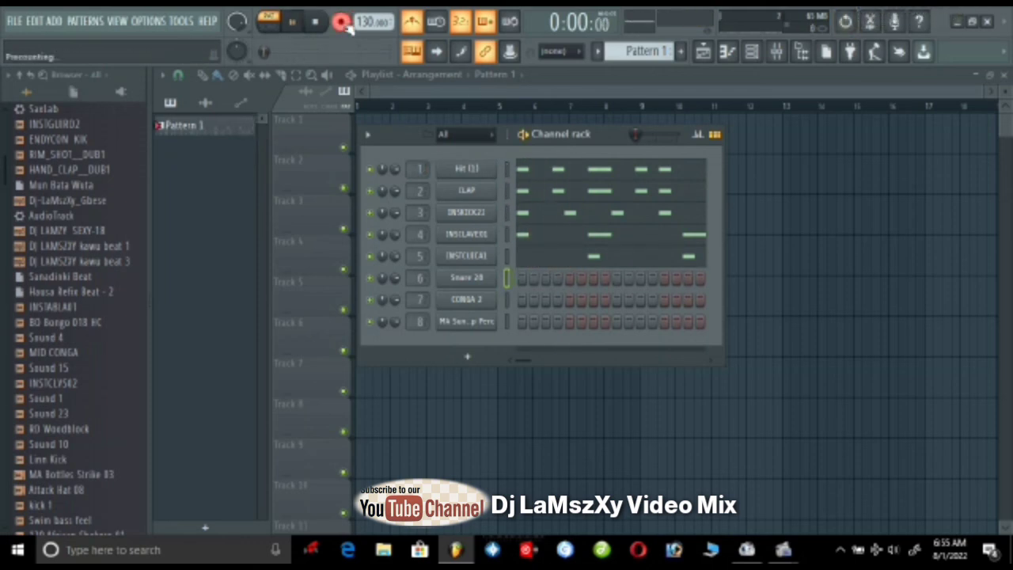
key(space)
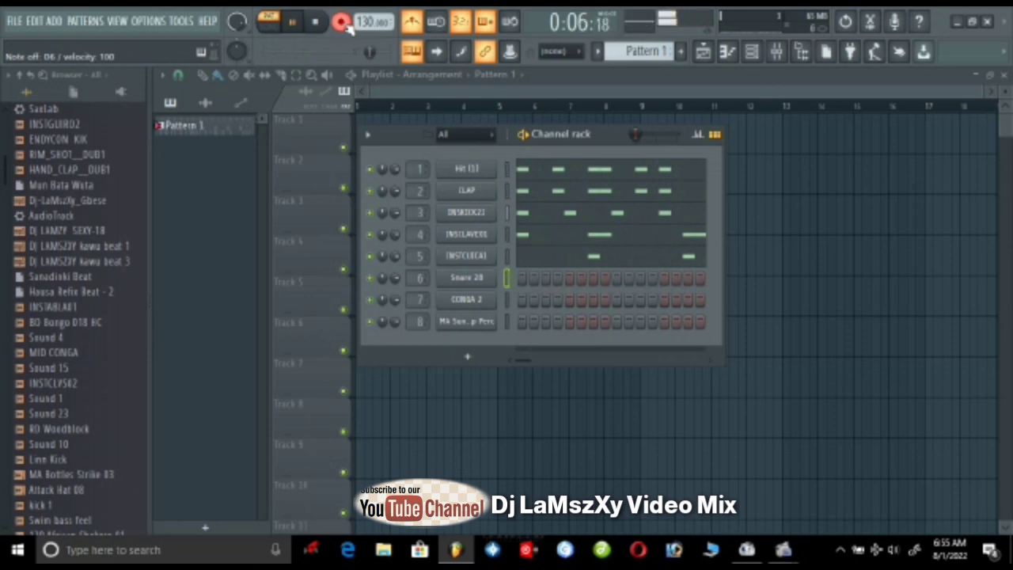
key(space)
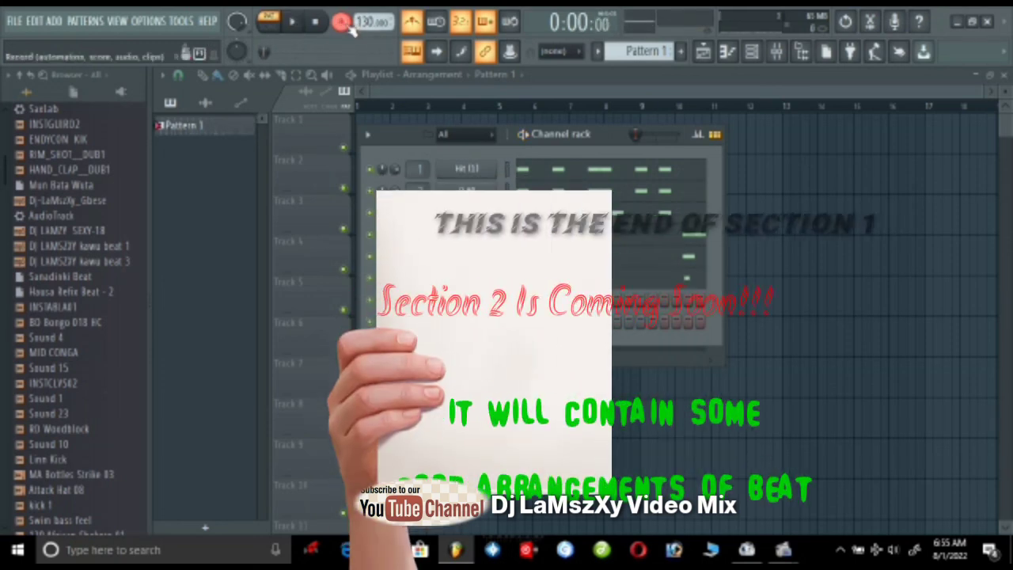
key(F7)
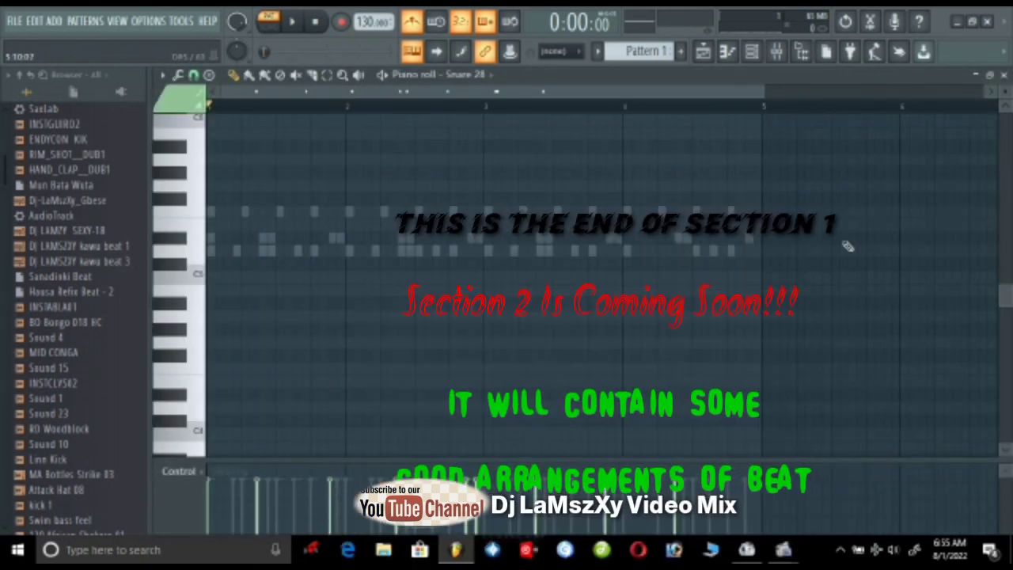
scroll(1009, 287, up, 2)
scroll(1009, 288, up, 5)
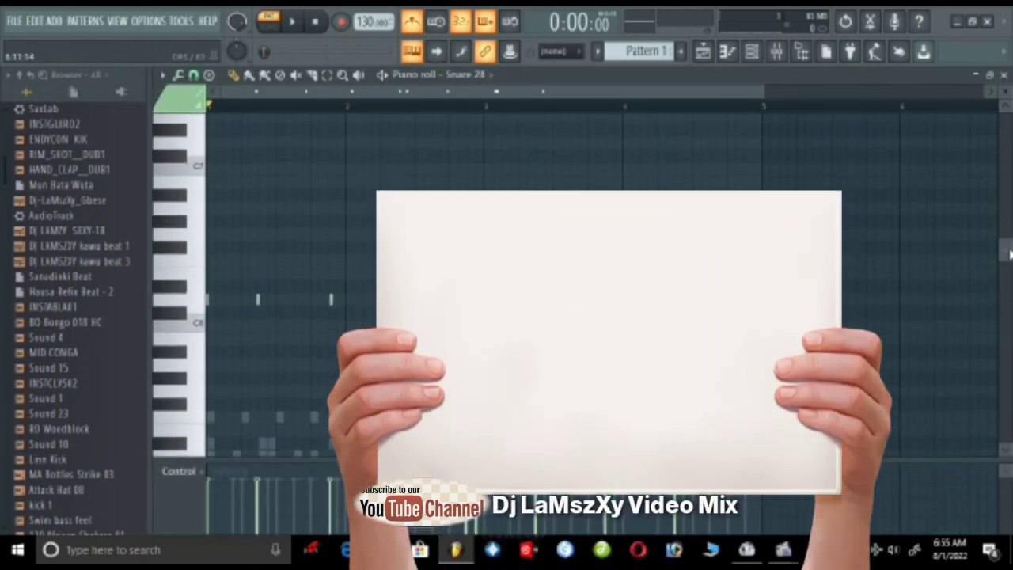